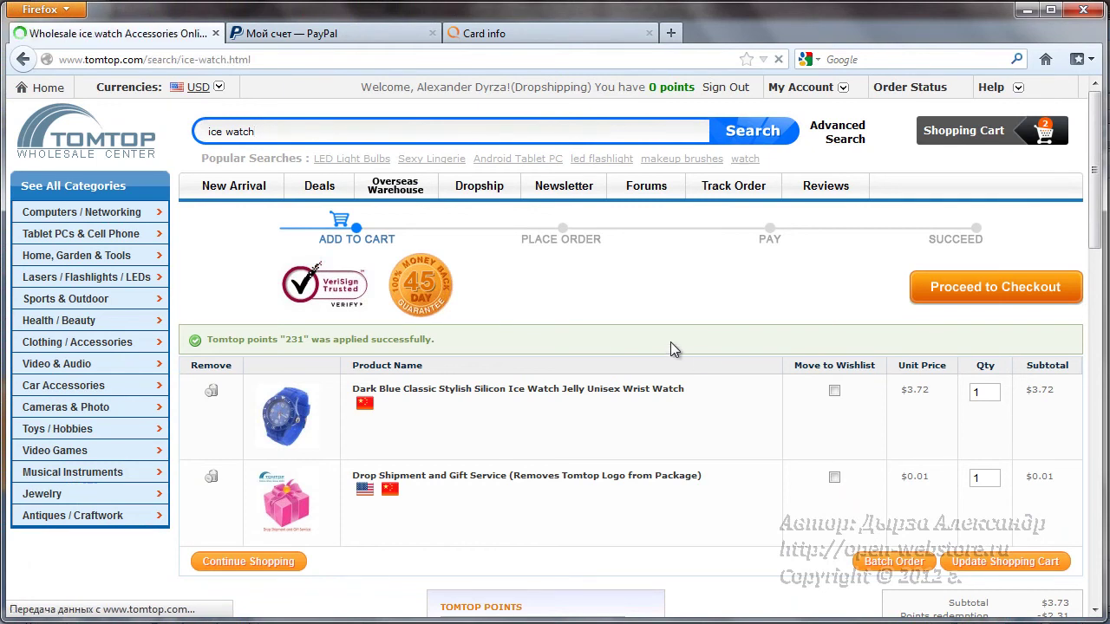
# - Add the pink Square Jelly Silicone sports watch from the 166 'ice watch' results to the cart
pyautogui.scroll(-8, 676, 347)
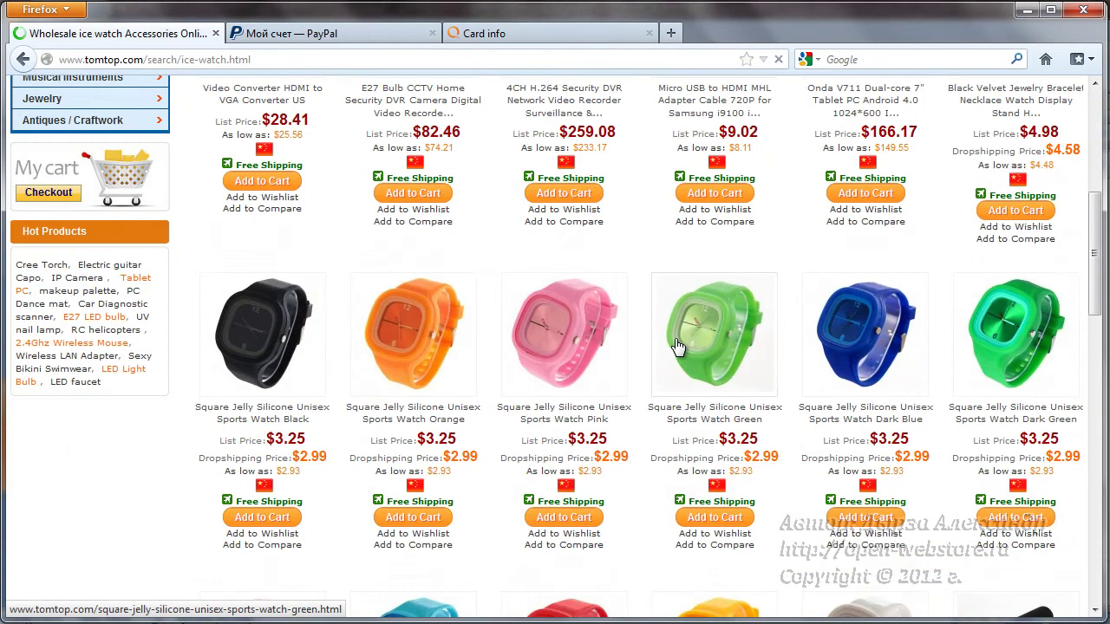
pyautogui.scroll(-4, 678, 347)
pyautogui.click(678, 346)
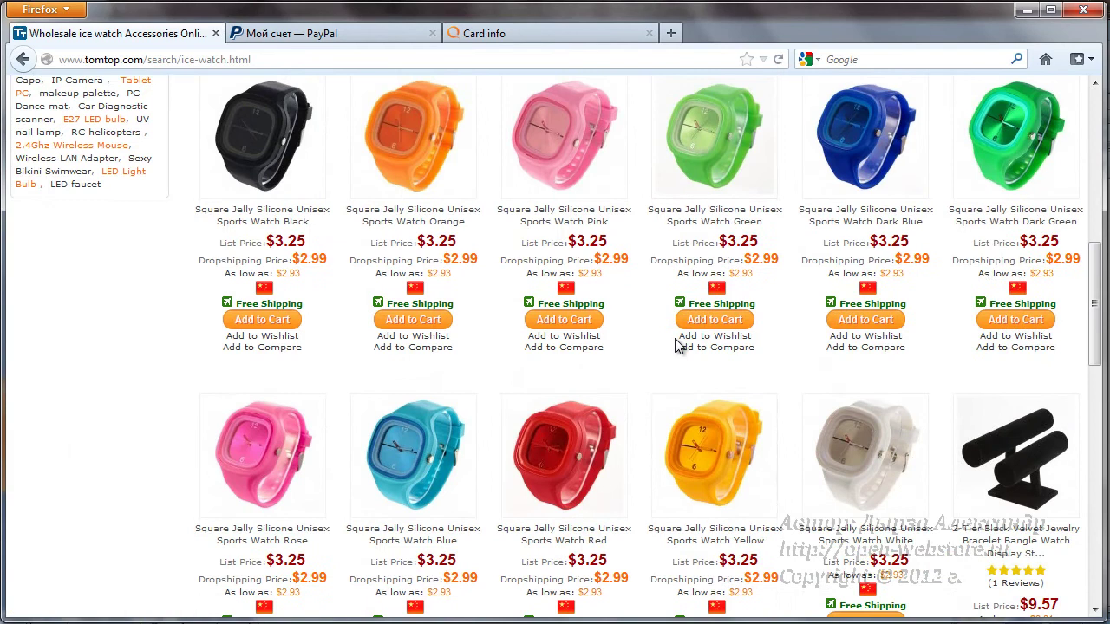
pyautogui.scroll(4, 678, 345)
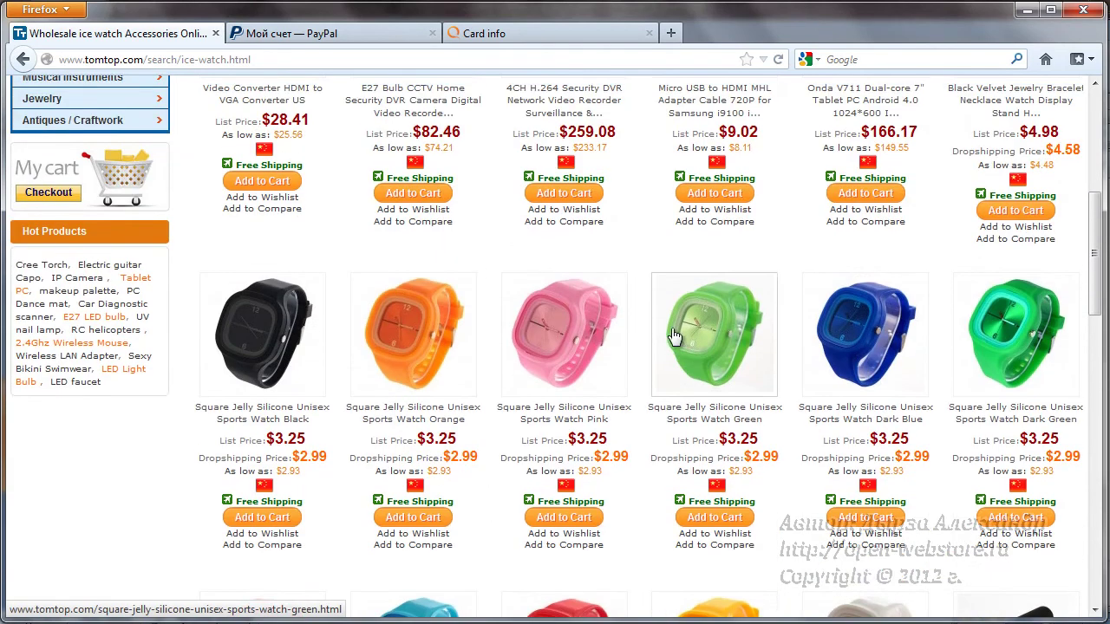
pyautogui.scroll(-3, 581, 401)
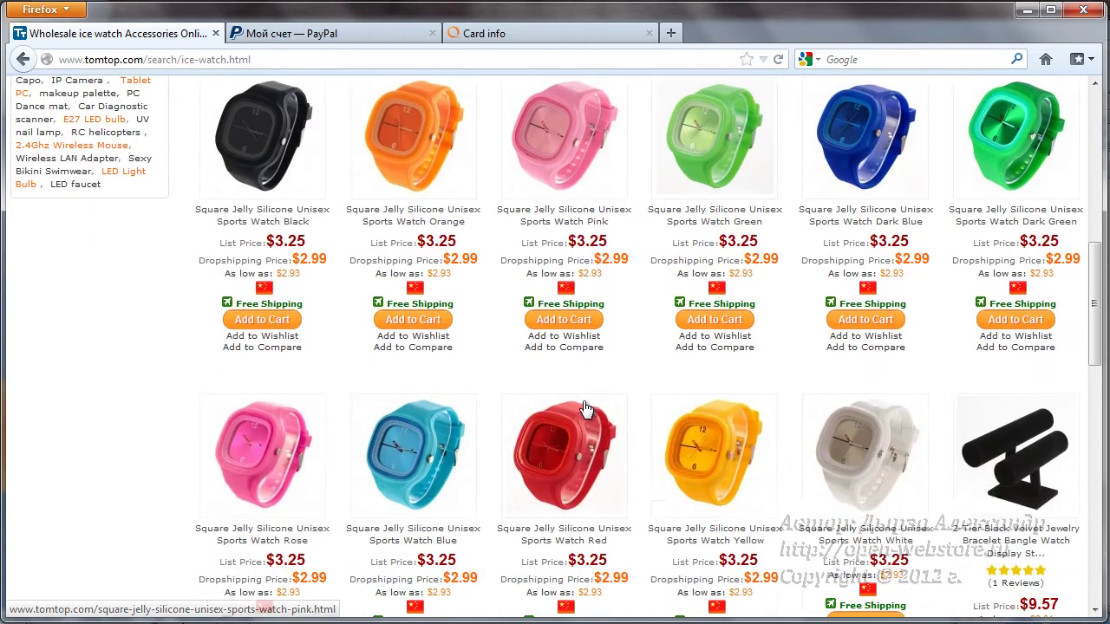
pyautogui.scroll(-5, 588, 413)
pyautogui.scroll(6, 758, 276)
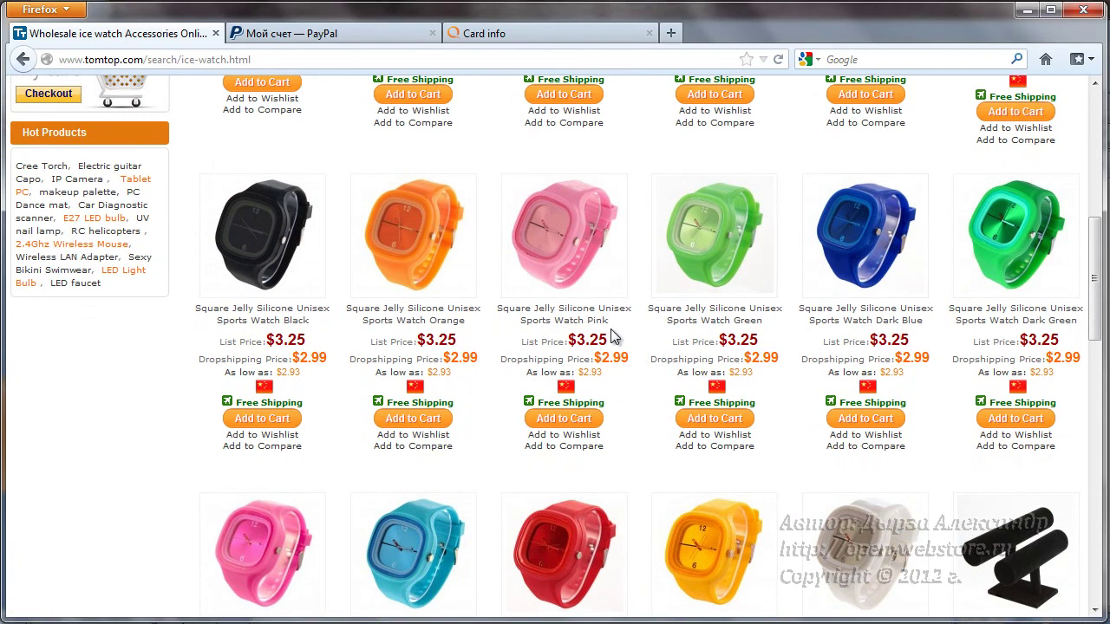
pyautogui.scroll(-2, 612, 337)
pyautogui.click(555, 321)
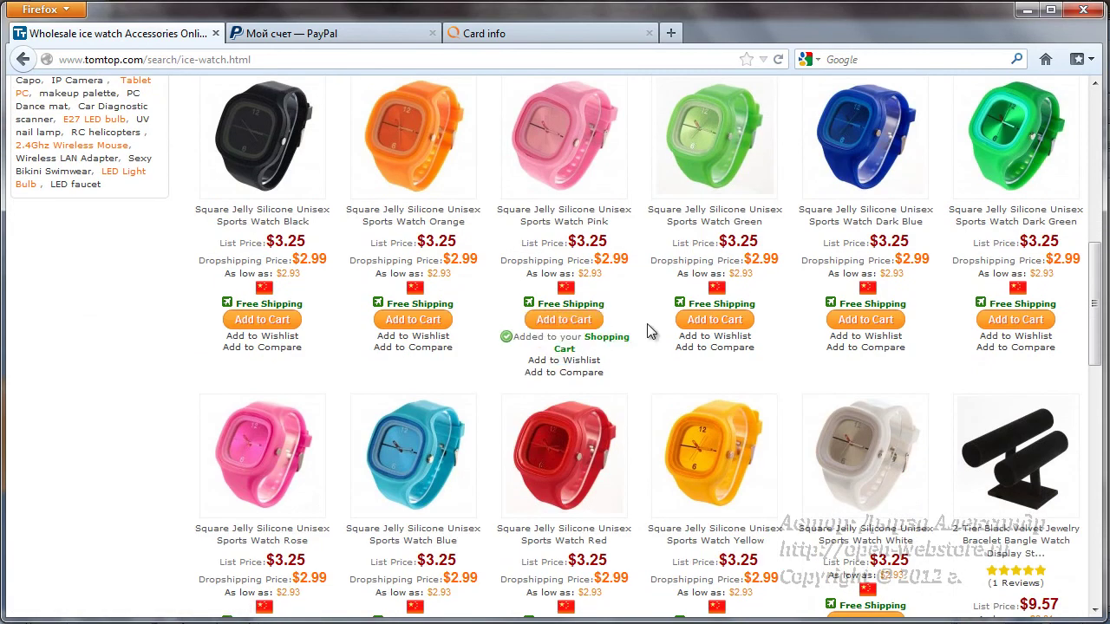
pyautogui.scroll(12, 784, 270)
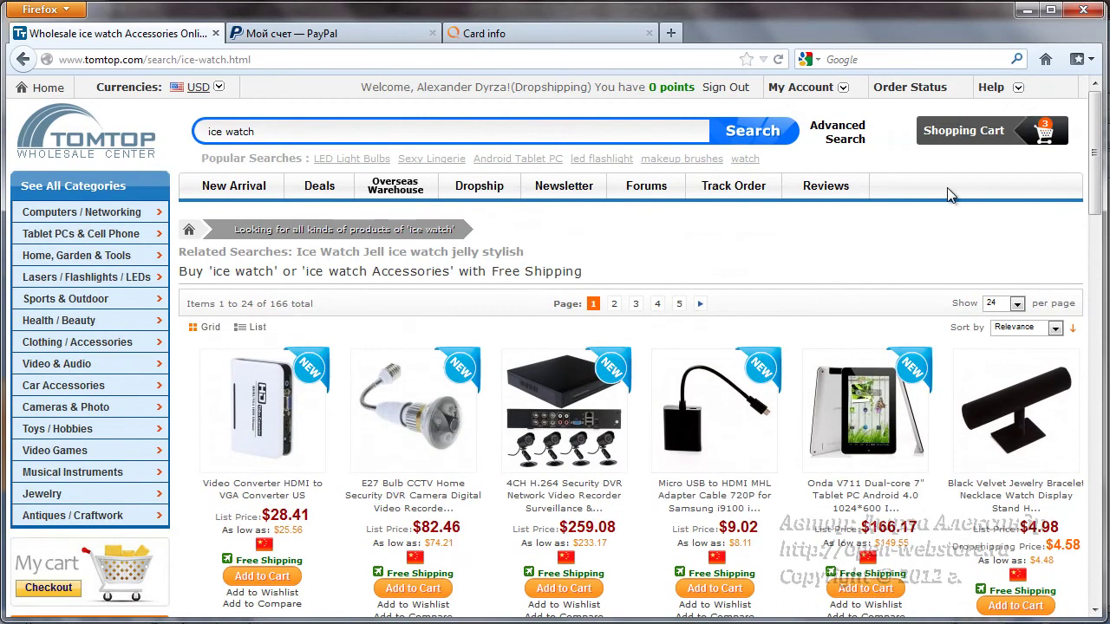
# - Open the shopping cart, review the points and $4.41 grand total, and proceed to checkout
pyautogui.click(967, 132)
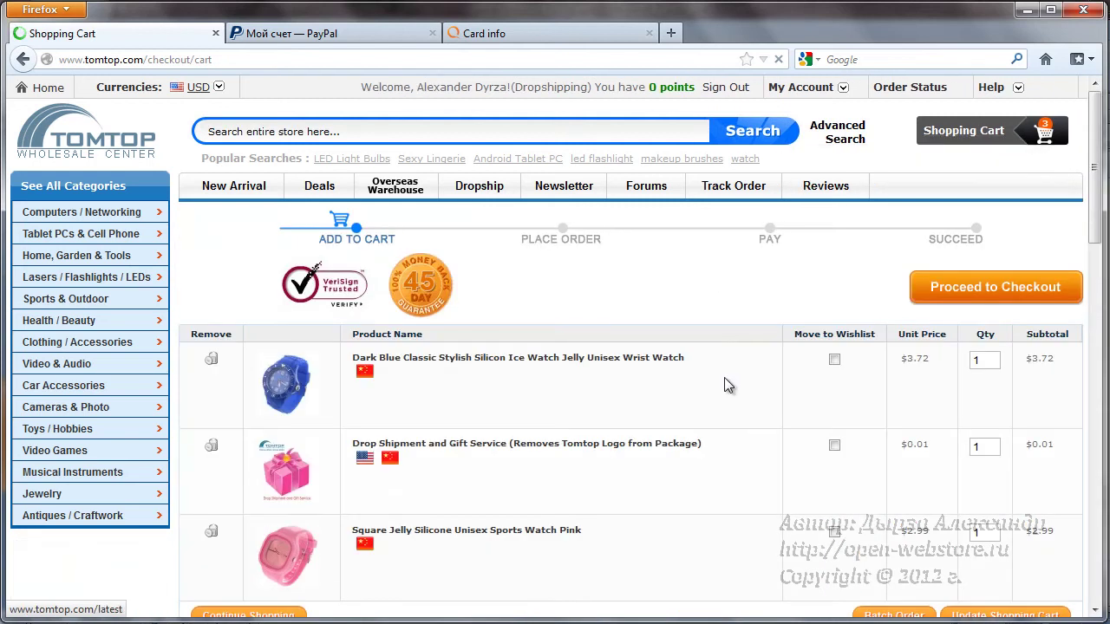
pyautogui.scroll(-2, 725, 377)
pyautogui.scroll(-4, 725, 379)
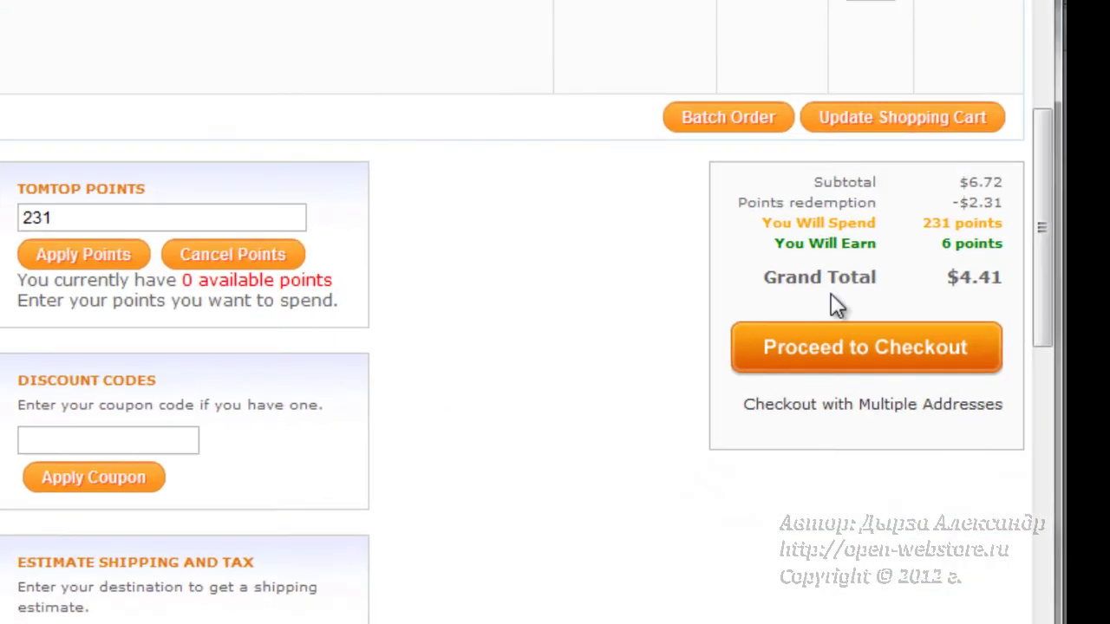
pyautogui.moveTo(940, 243); pyautogui.dragTo(967, 244)
pyautogui.moveTo(944, 277); pyautogui.dragTo(1004, 282)
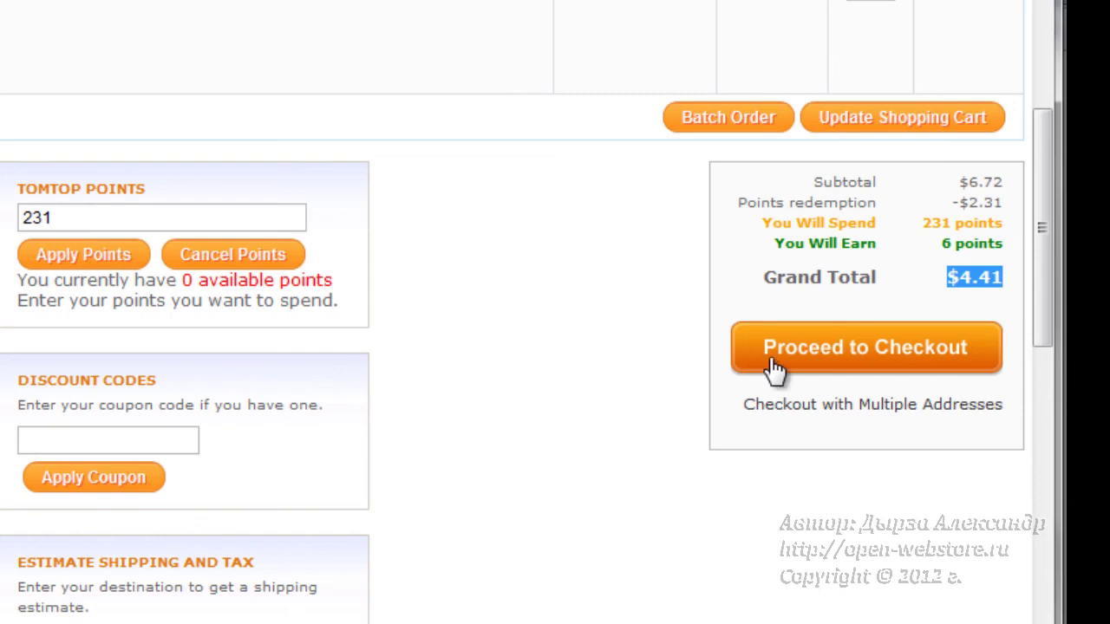
pyautogui.click(864, 350)
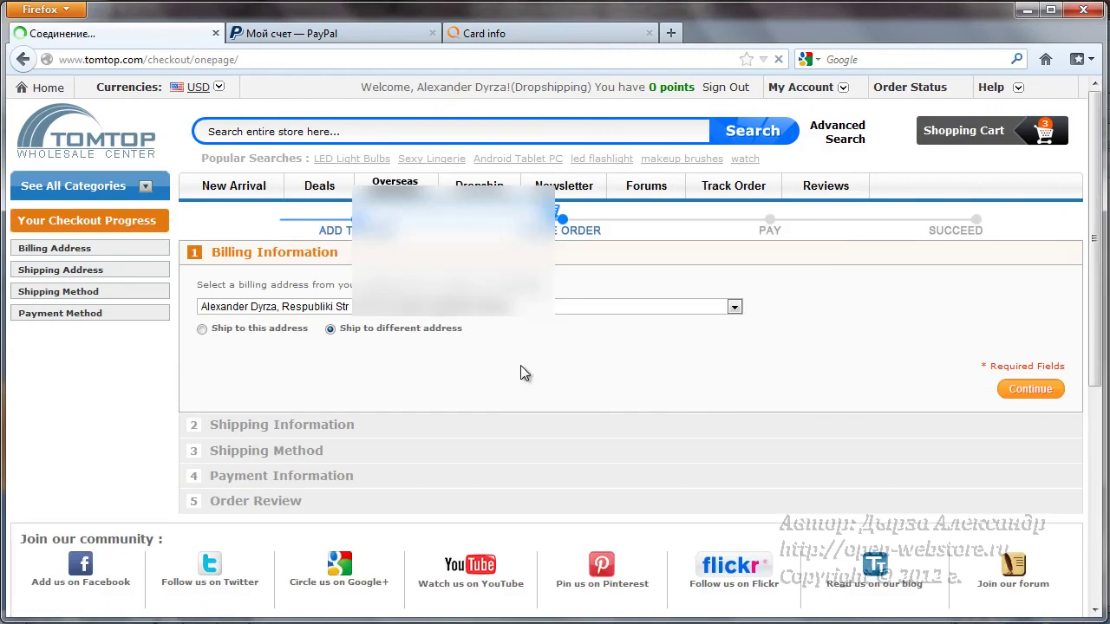
# - Confirm the billing address, then bring up the saved shipping addresses list
pyautogui.scroll(-2, 520, 365)
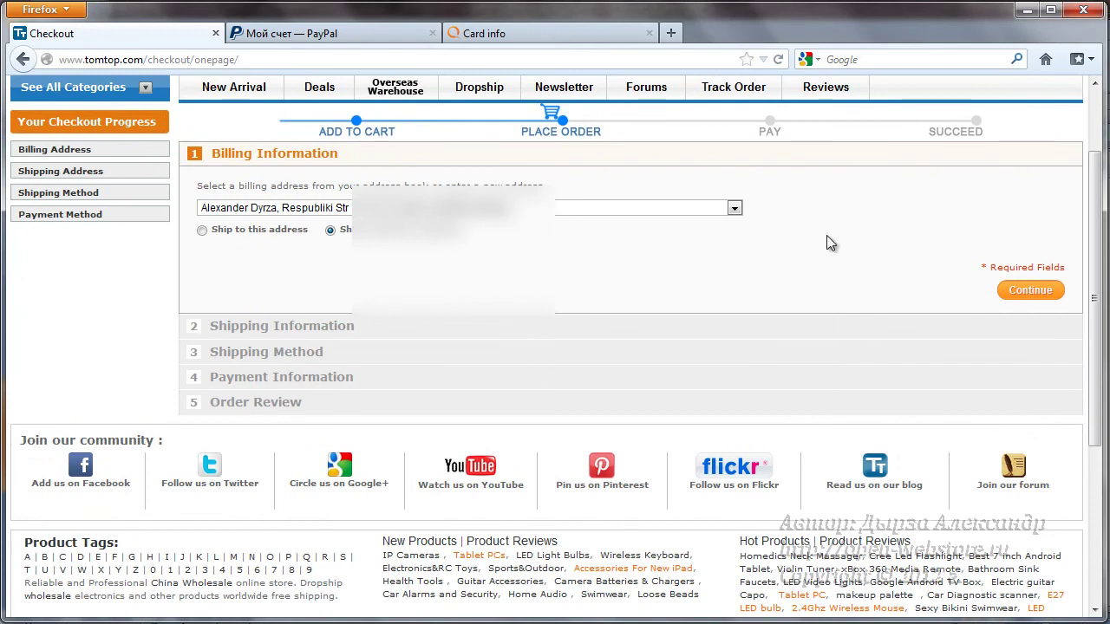
pyautogui.click(1029, 293)
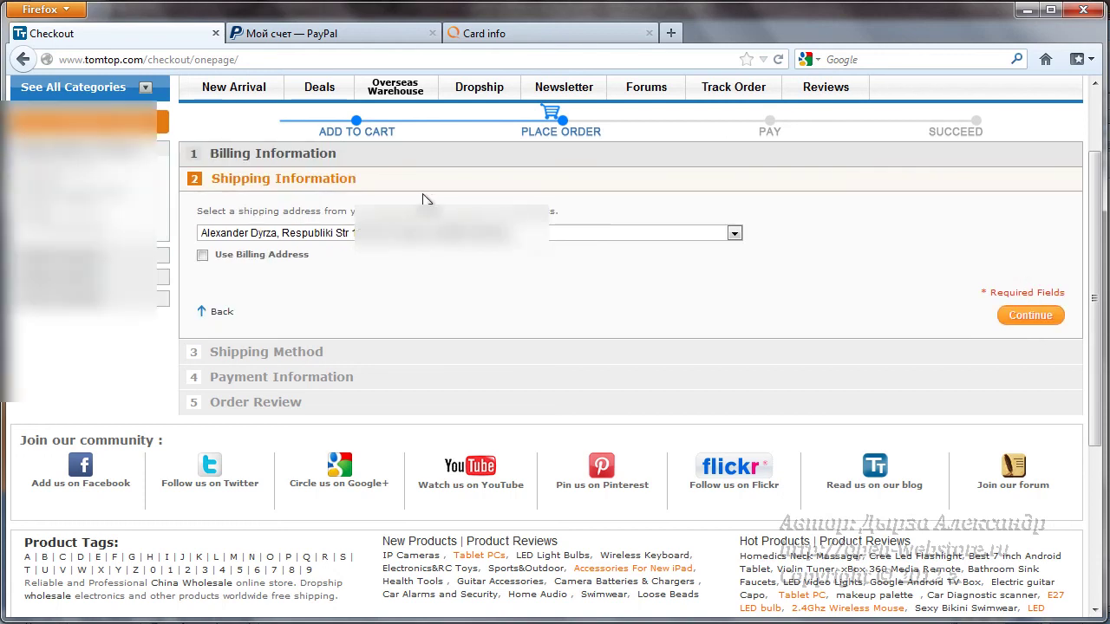
pyautogui.moveTo(211, 180); pyautogui.dragTo(359, 187)
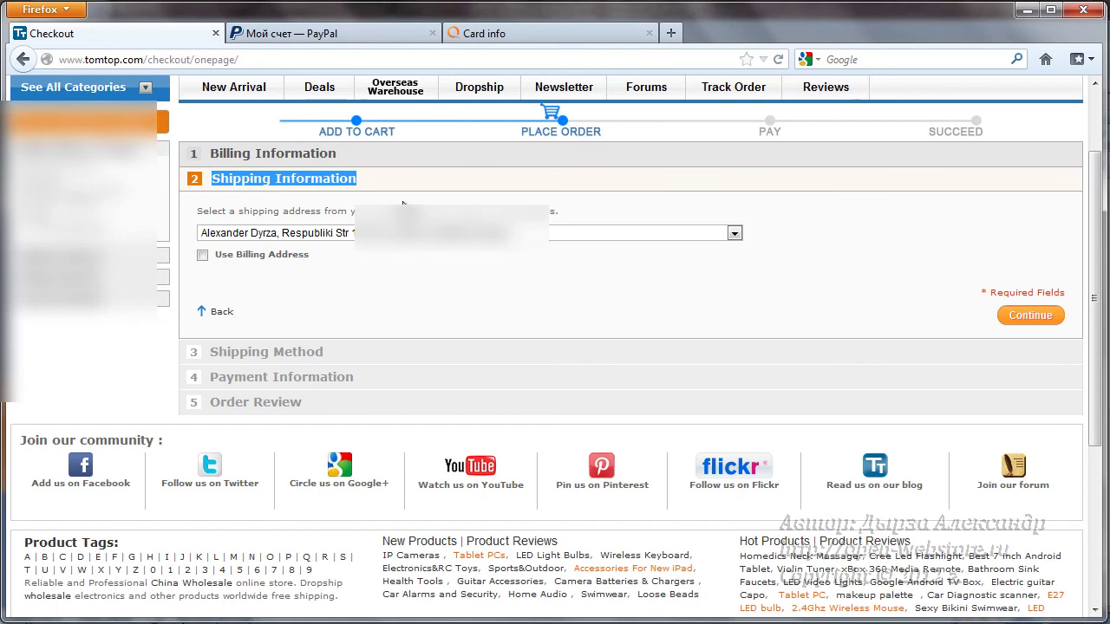
pyautogui.click(311, 234)
pyautogui.scroll(2, 310, 242)
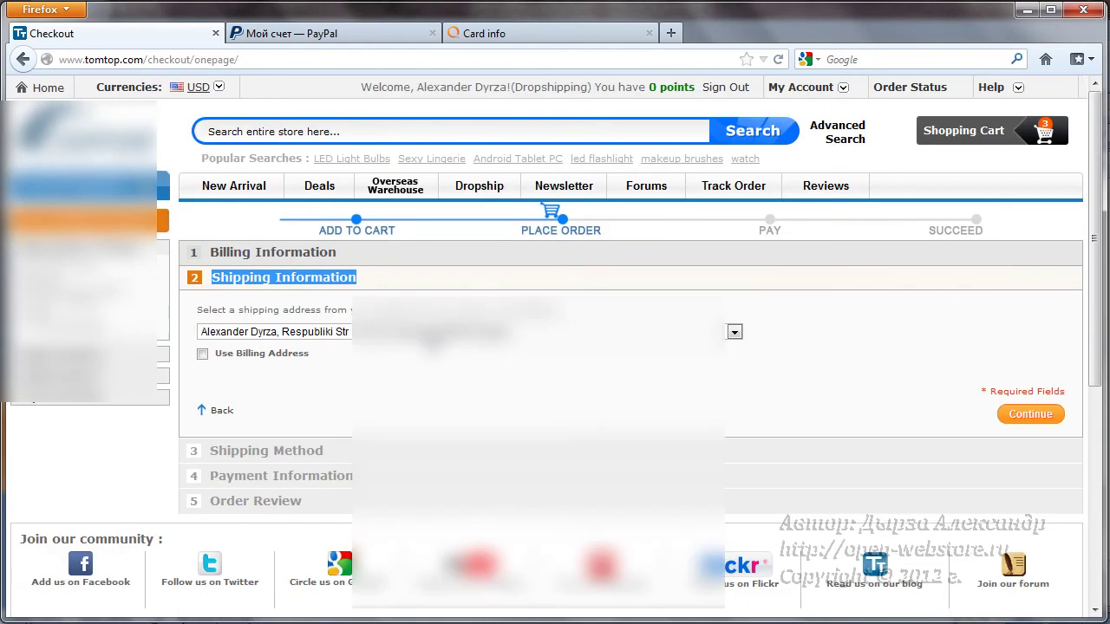
pyautogui.click(733, 333)
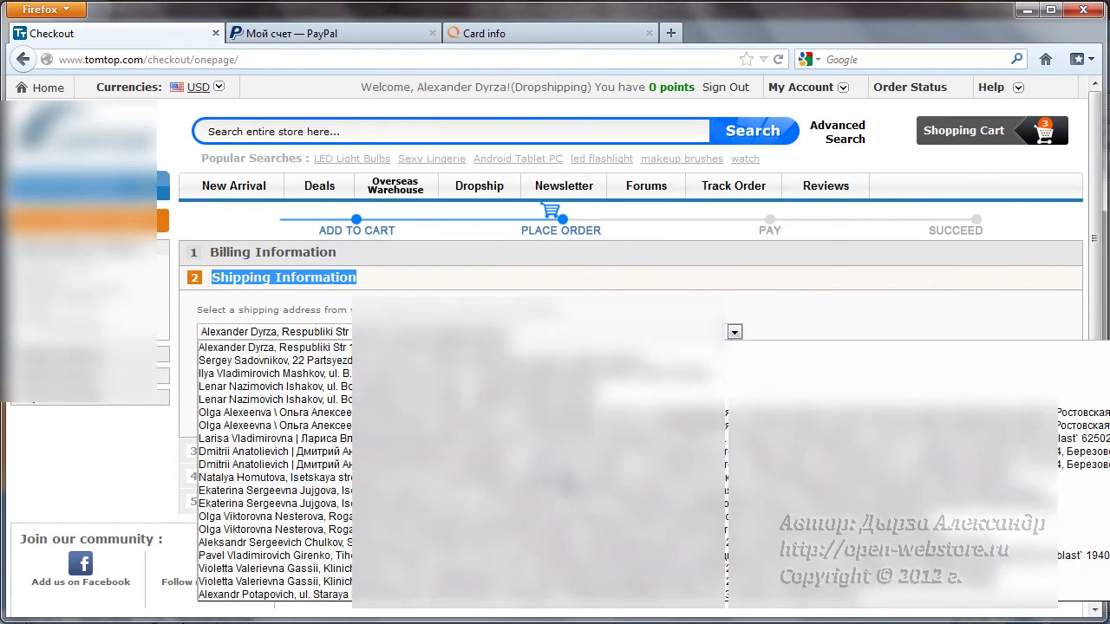
pyautogui.scroll(-10, 537, 468)
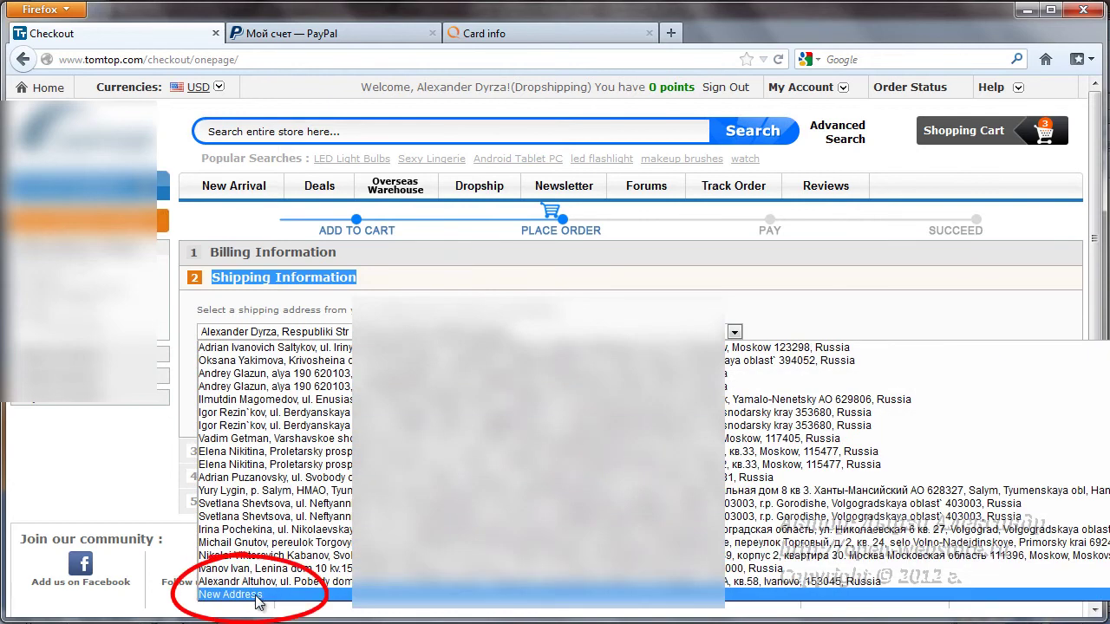
# - Choose New Address and enter the recipient's first name in Latin letters
pyautogui.click(256, 596)
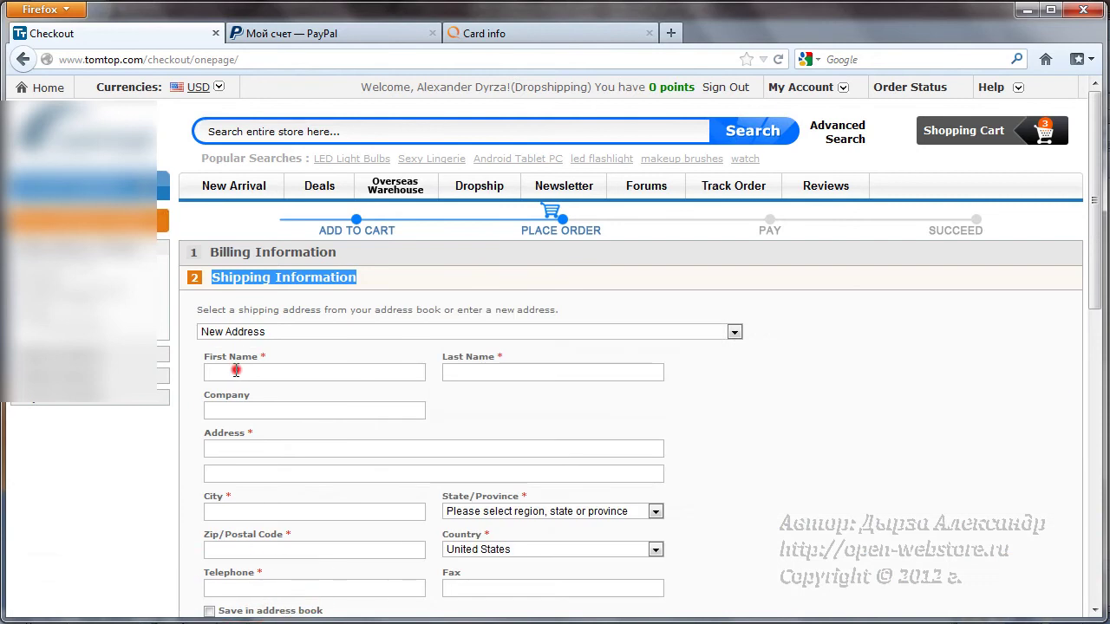
pyautogui.click(238, 371)
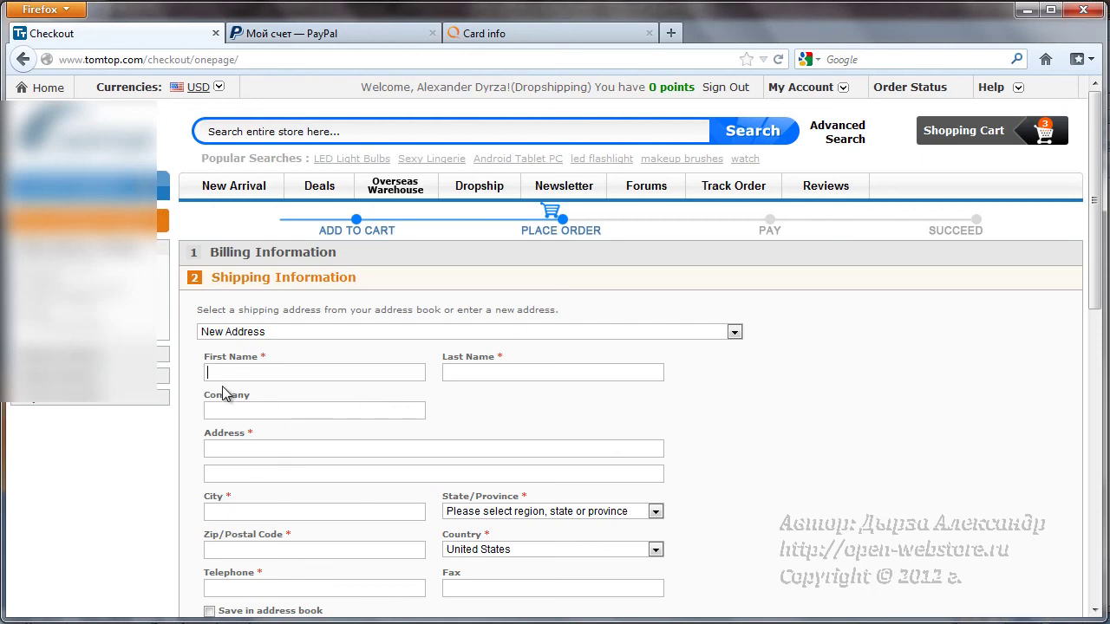
pyautogui.click(476, 370)
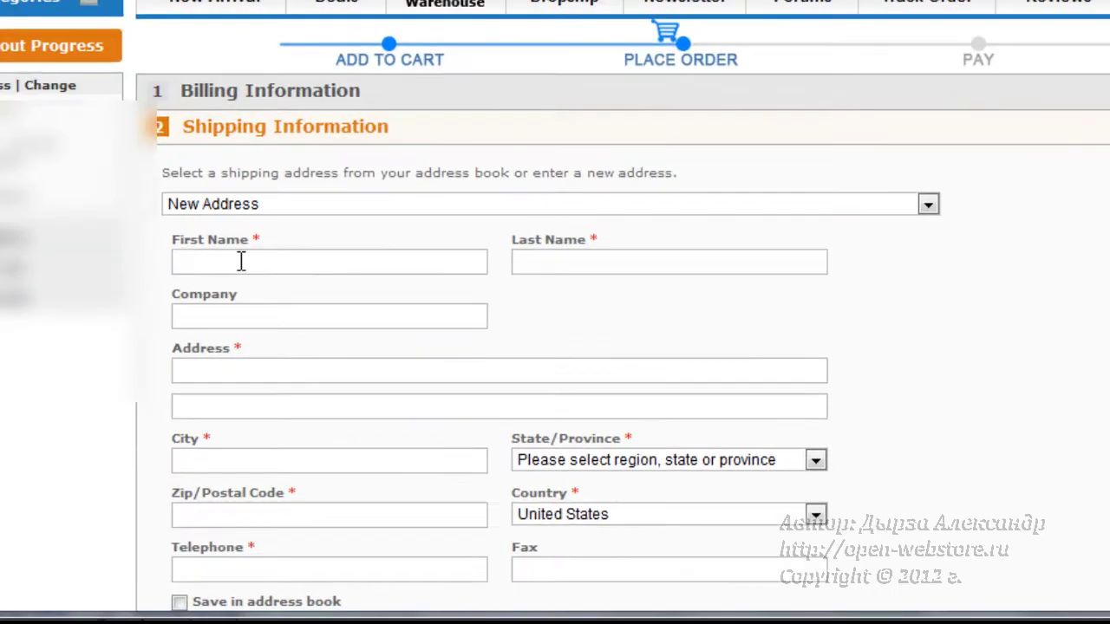
pyautogui.click(240, 370)
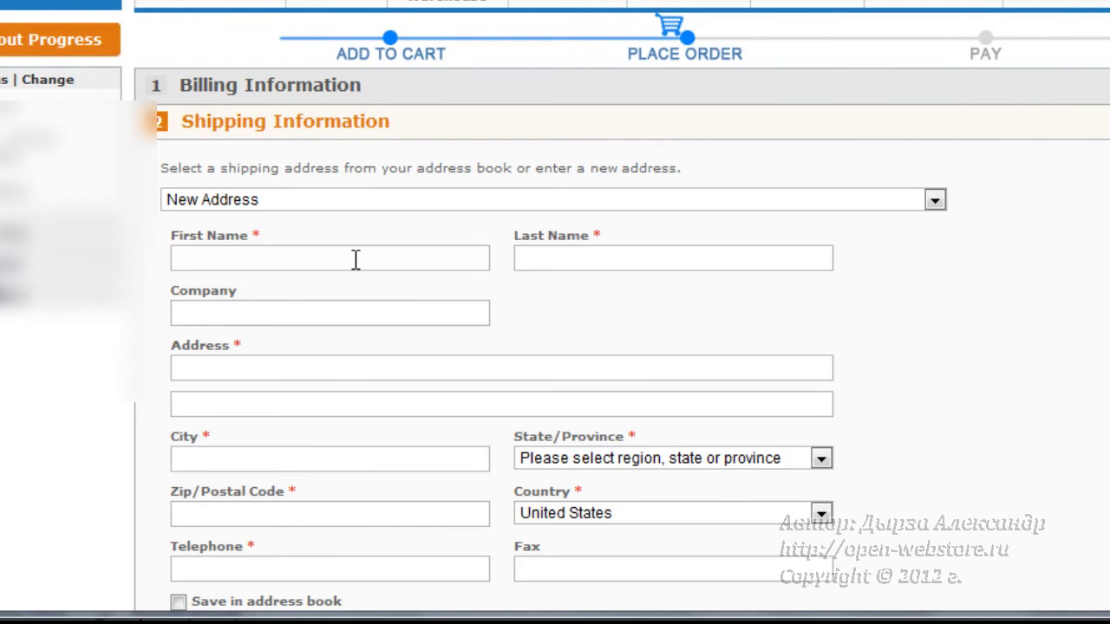
pyautogui.write('ш')
pyautogui.press('BackSpace')
pyautogui.write('Ivan Ivanov')
# - Enter the recipient's last name, including a Cyrillic version of the name
pyautogui.click(572, 256)
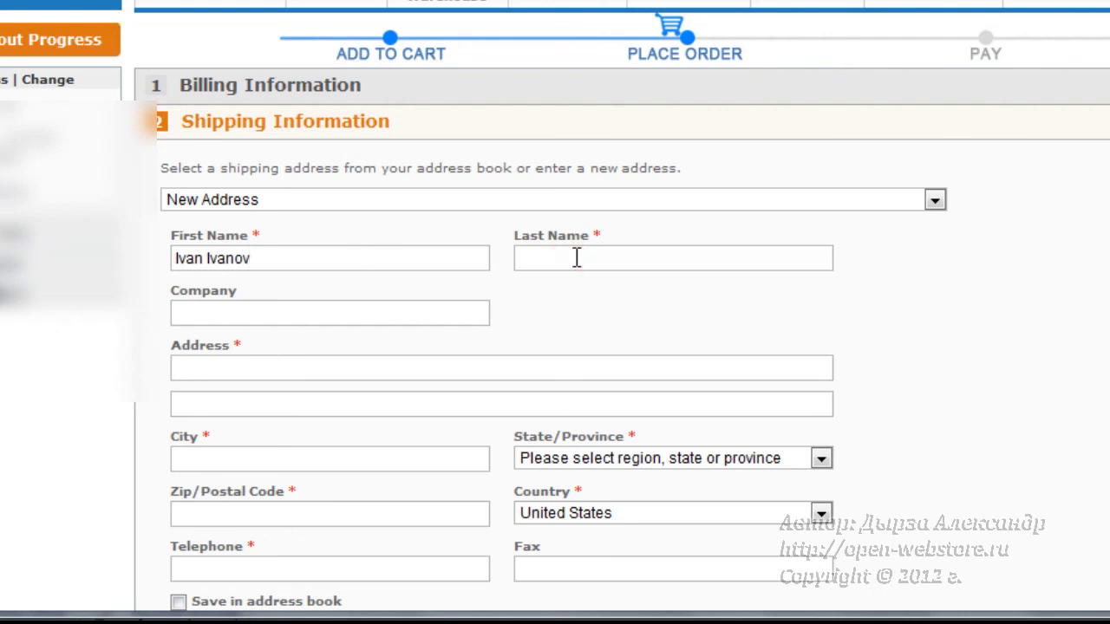
pyautogui.write('Иван Иванов')
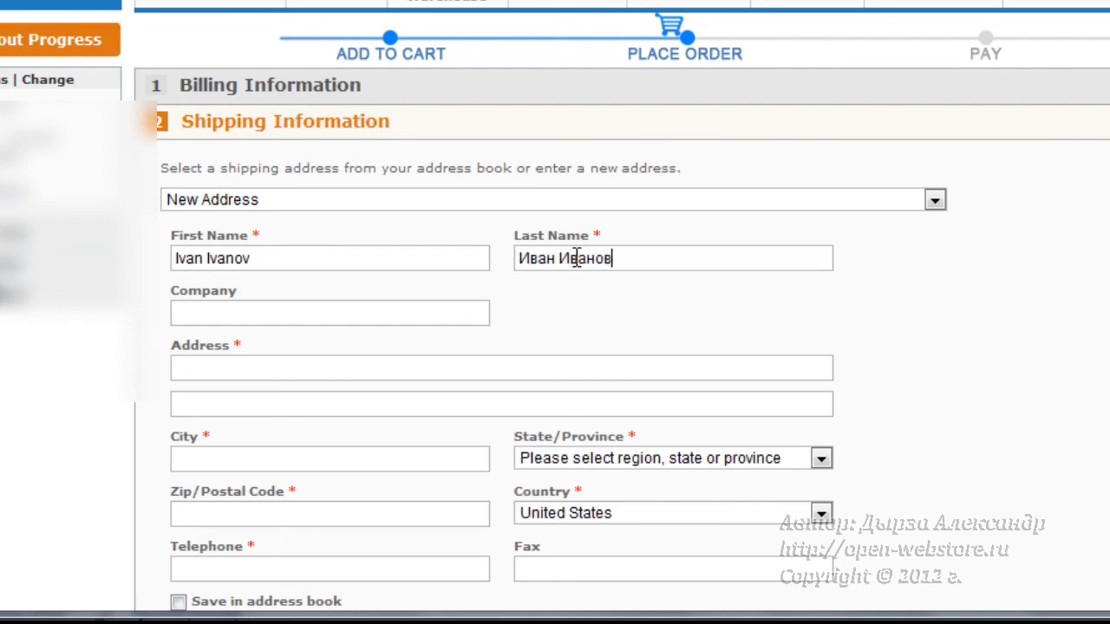
pyautogui.click(525, 258)
pyautogui.write('/')
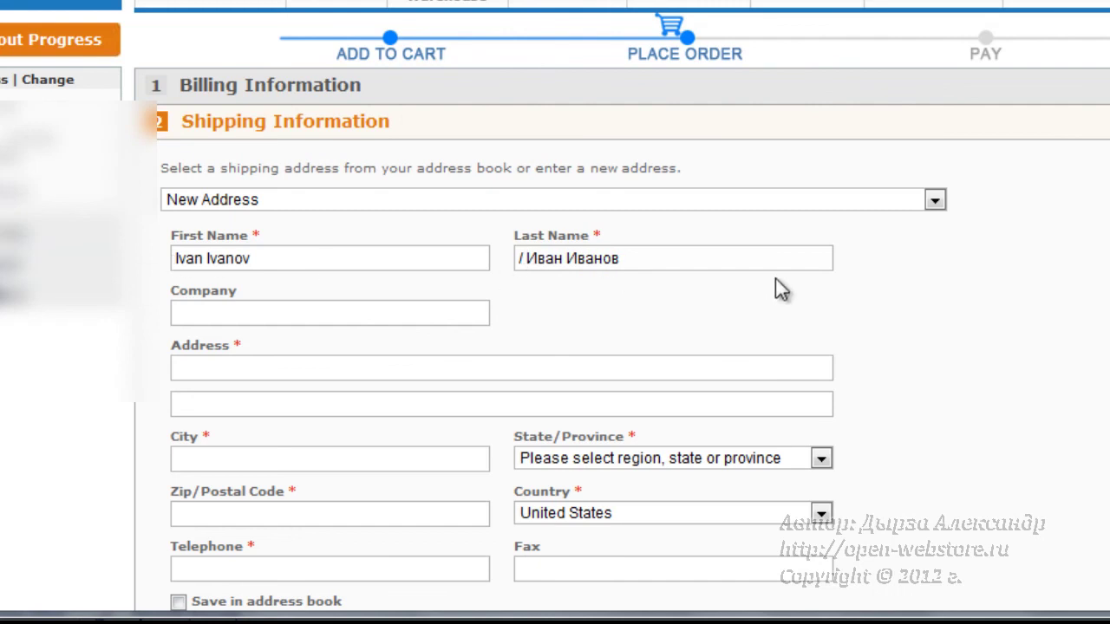
pyautogui.click(240, 310)
pyautogui.moveTo(170, 291); pyautogui.dragTo(241, 291)
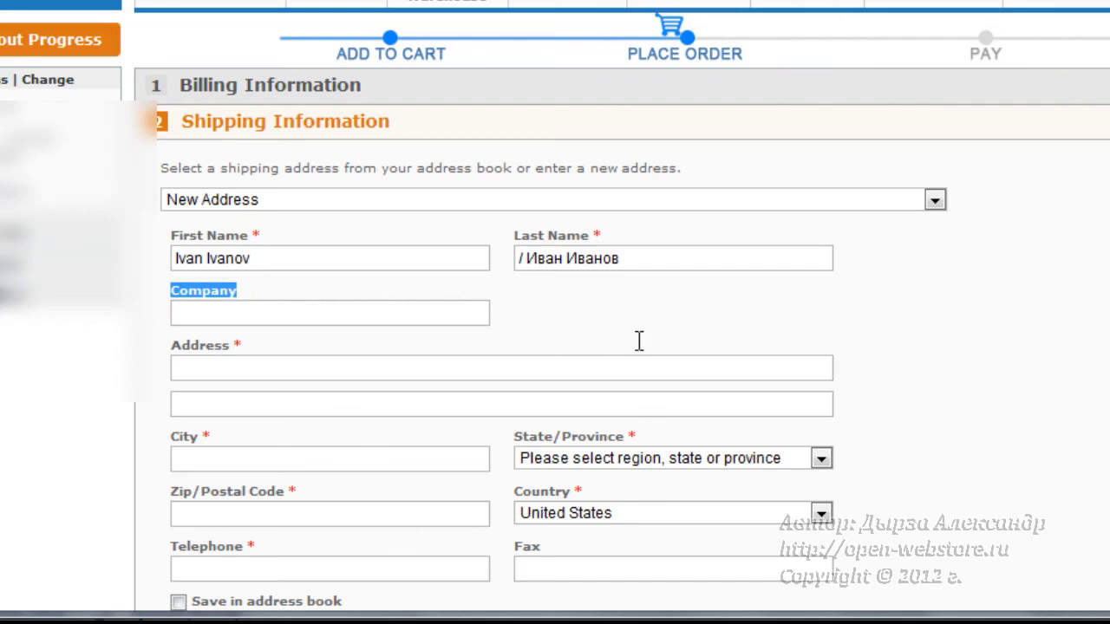
pyautogui.scroll(-2, 639, 347)
# - Enter the street address in the Address field
pyautogui.scroll(-1, 635, 341)
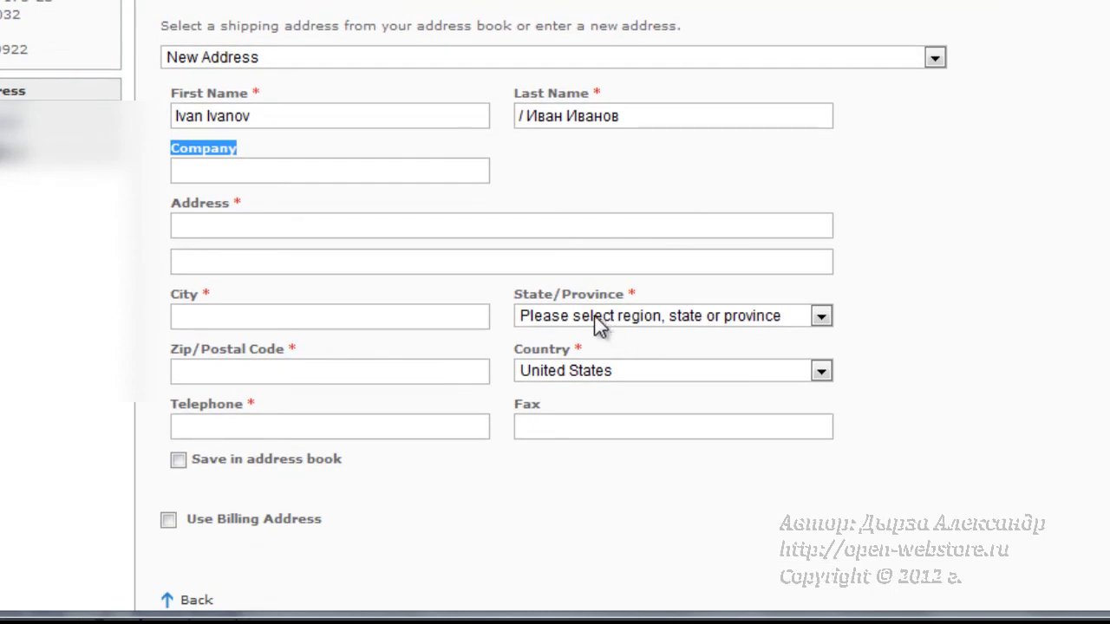
pyautogui.click(255, 168)
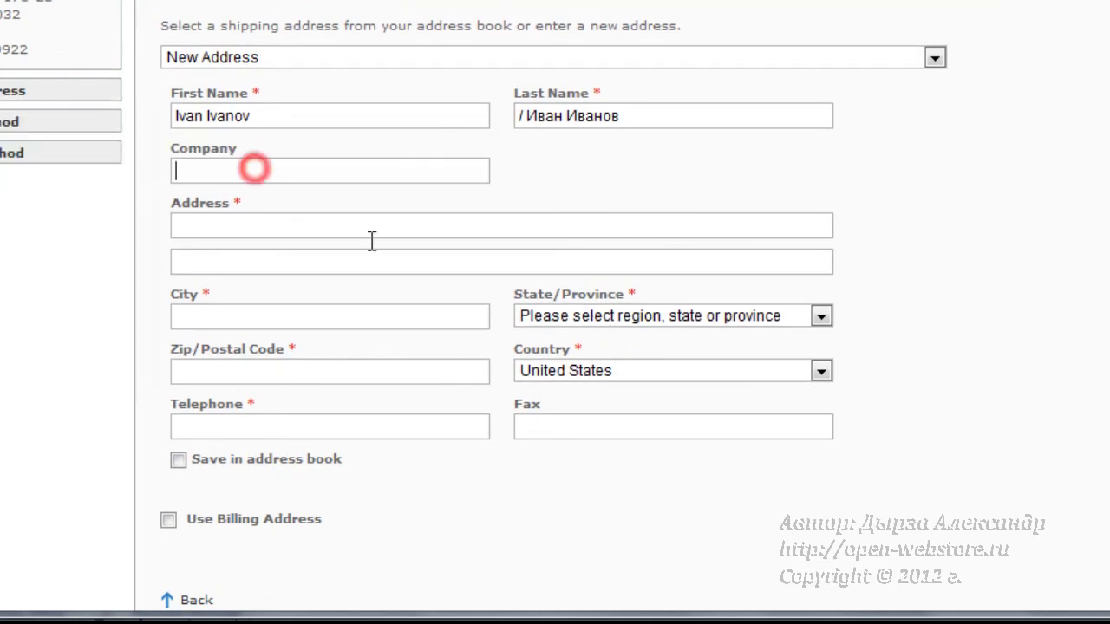
pyautogui.click(267, 225)
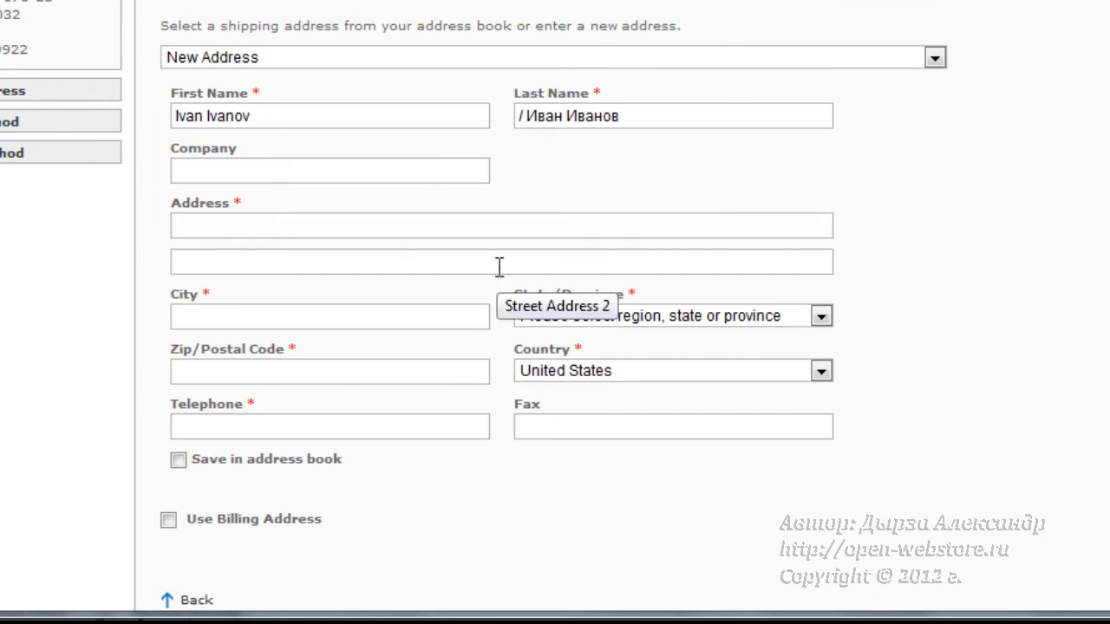
pyautogui.write('ул')
pyautogui.press('BackSpace')
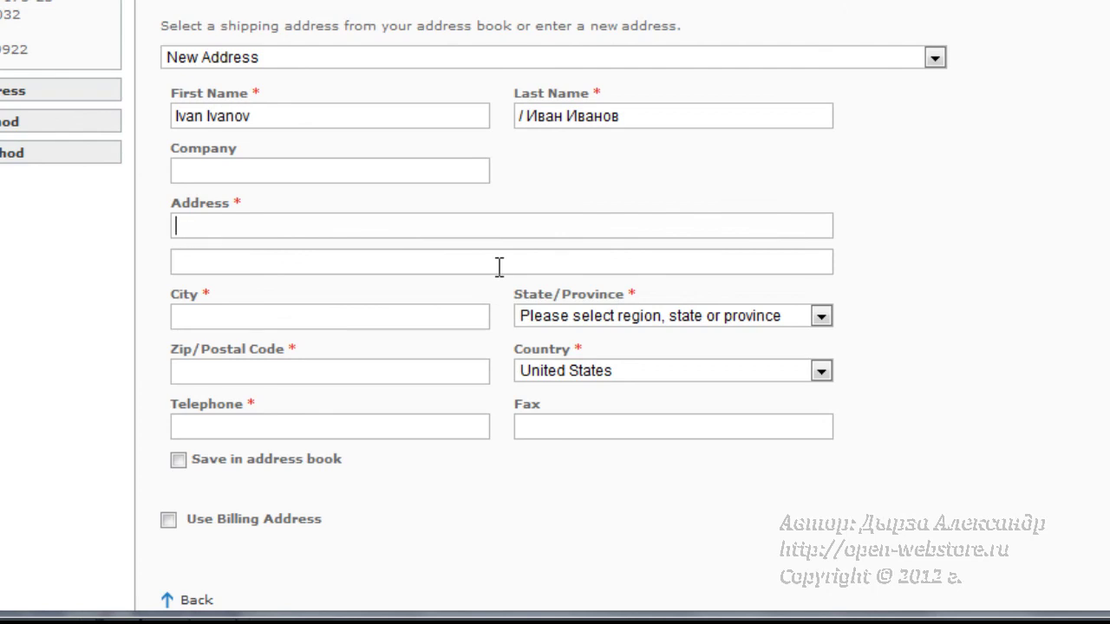
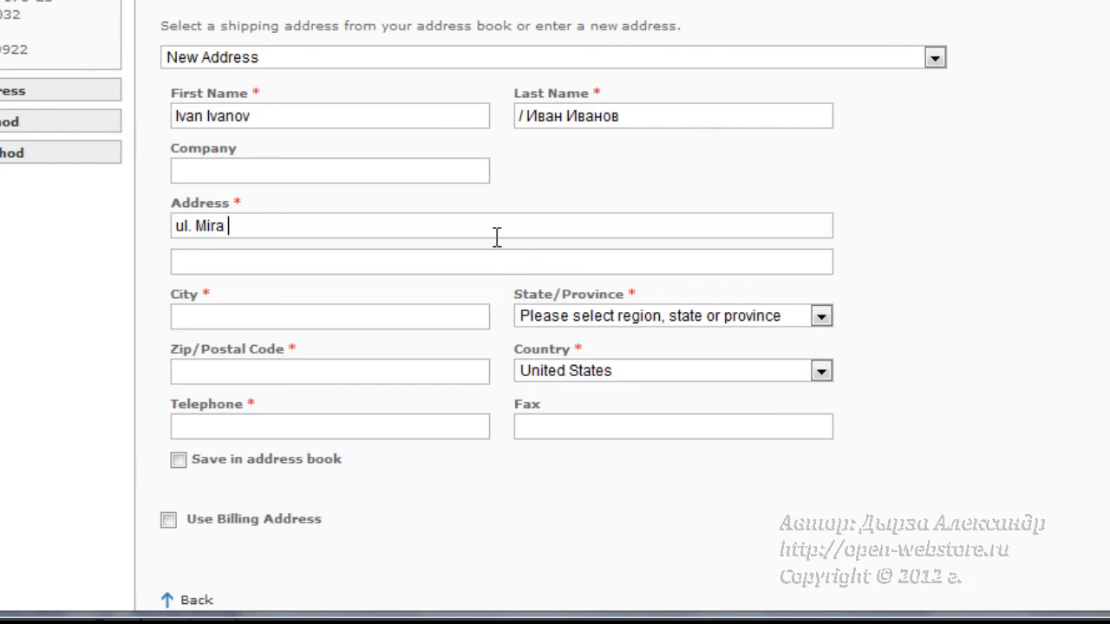
# - Fill in the city and the Zip/Postal Code fields
pyautogui.click(236, 317)
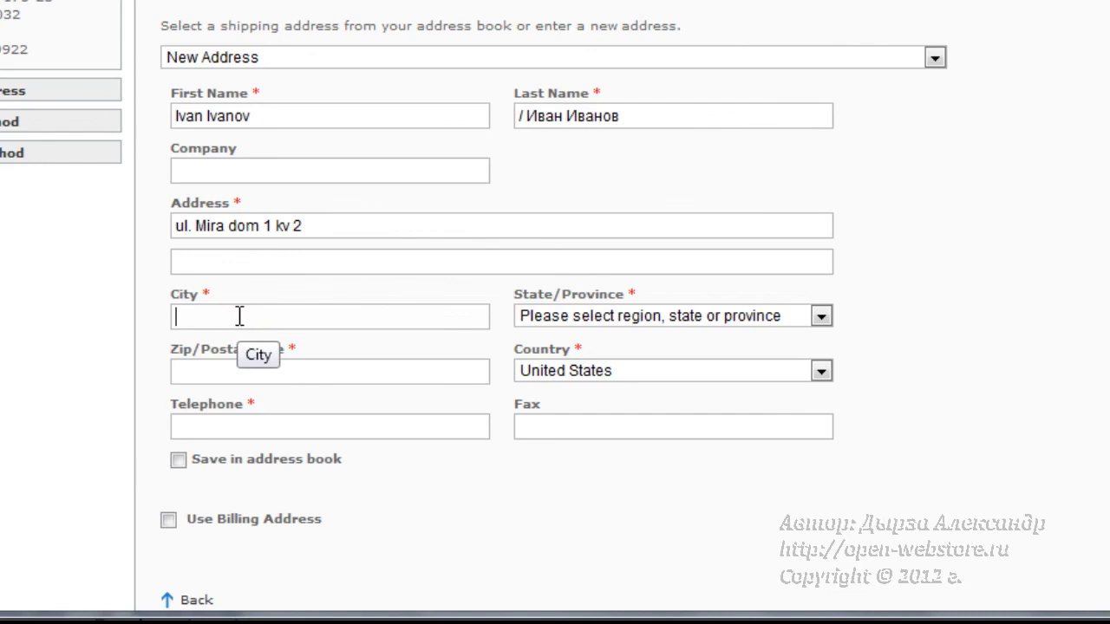
pyautogui.write('Tyum')
pyautogui.write('en')
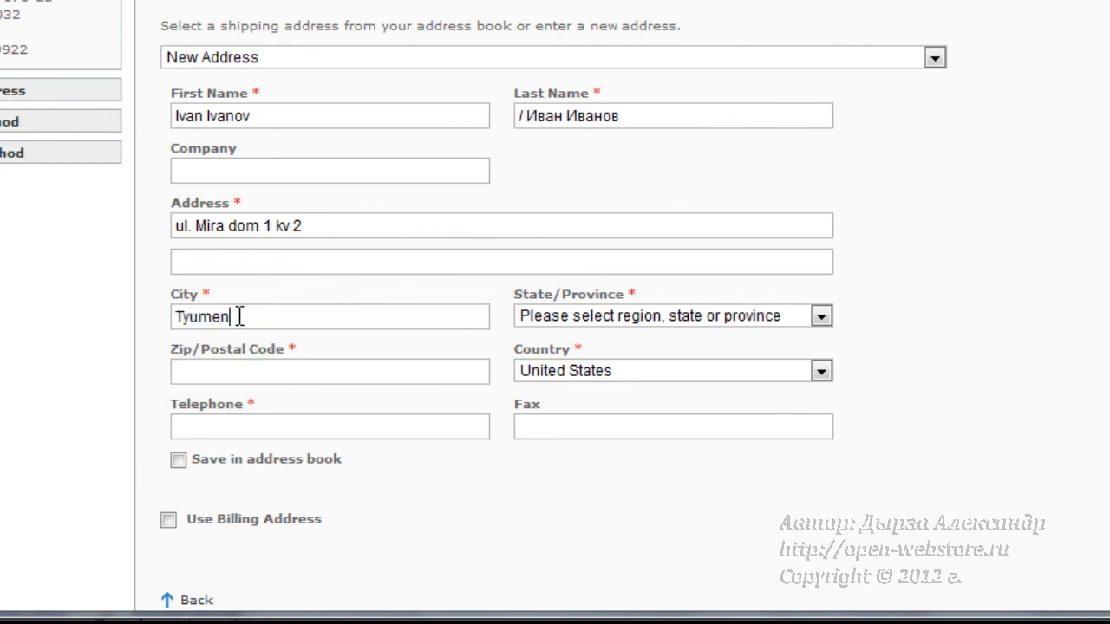
pyautogui.click(263, 375)
pyautogui.click(173, 355)
pyautogui.moveTo(176, 363); pyautogui.dragTo(342, 372)
pyautogui.click(223, 372)
pyautogui.write('625000')
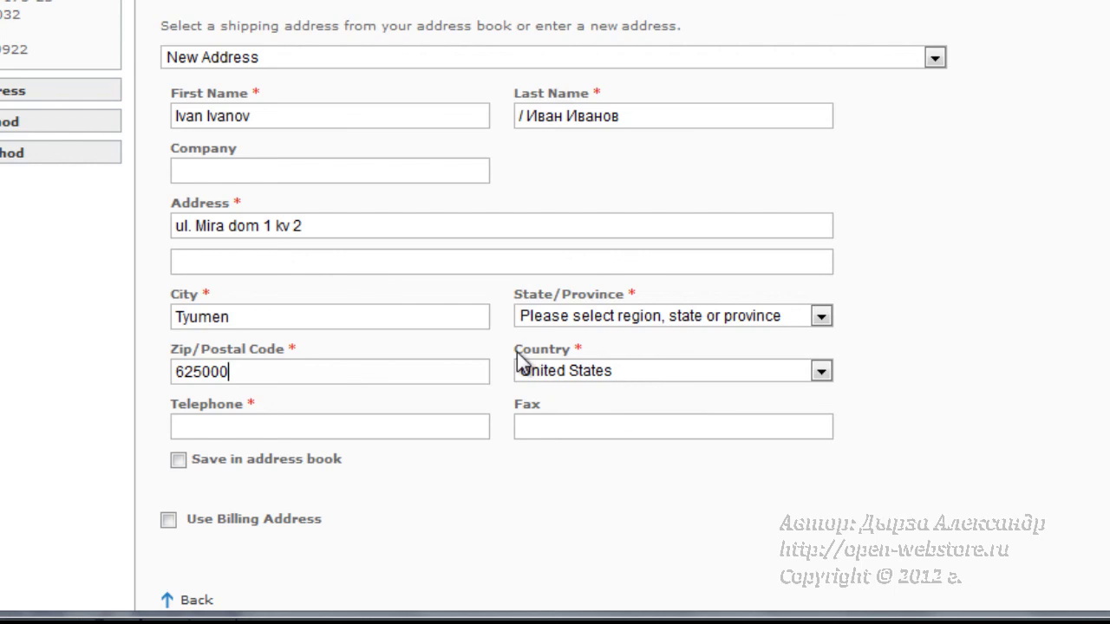
pyautogui.moveTo(515, 349); pyautogui.dragTo(594, 373)
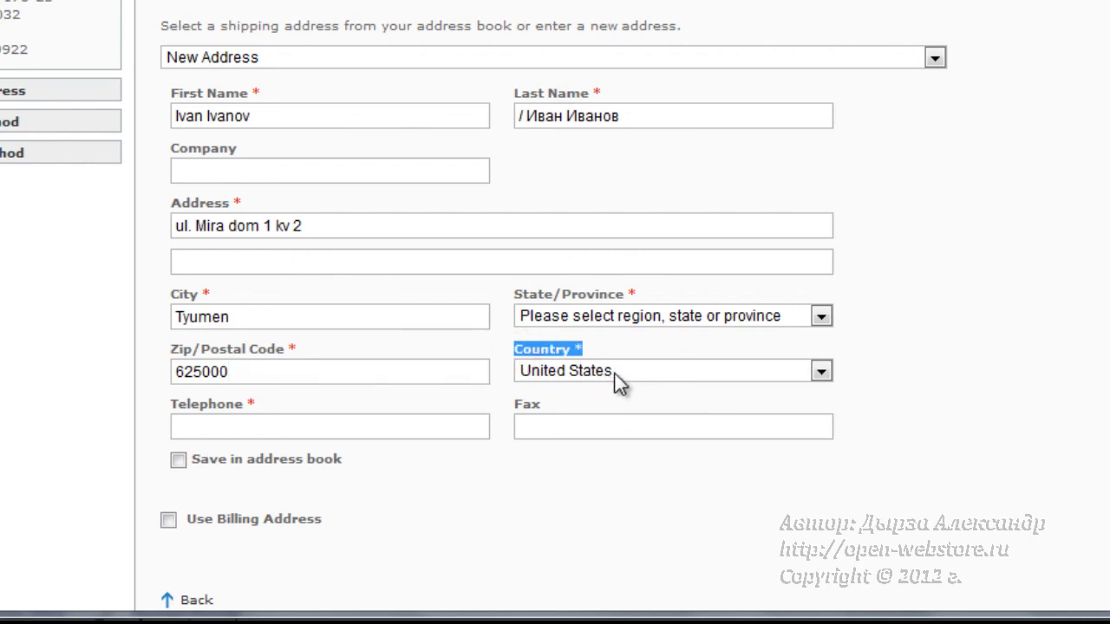
# - Set the shipping country to Russia
pyautogui.click(614, 373)
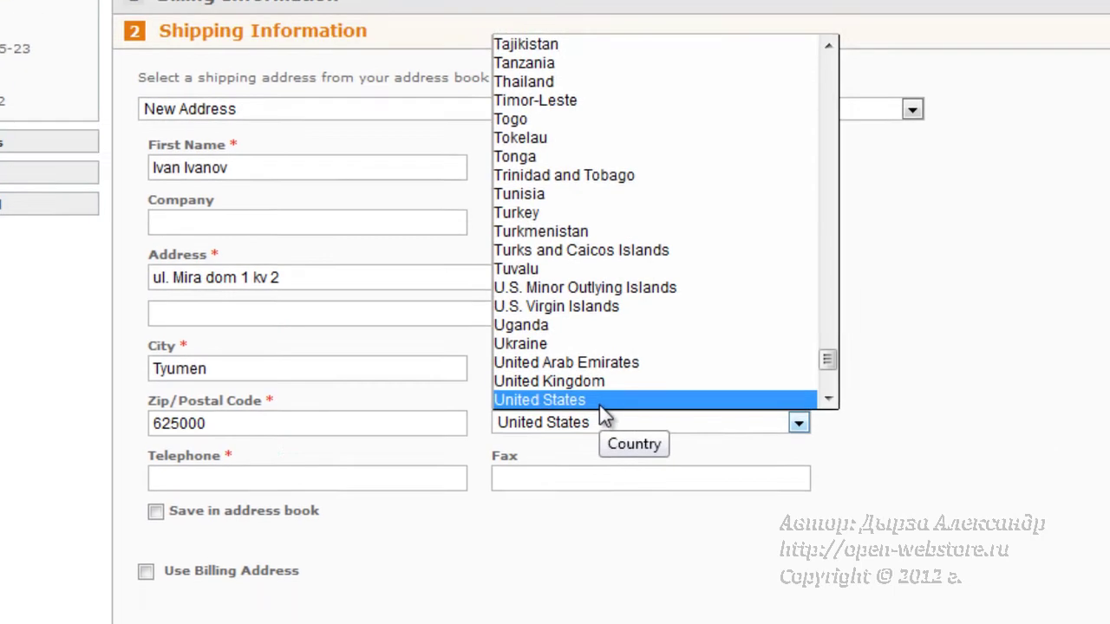
pyautogui.press('r')
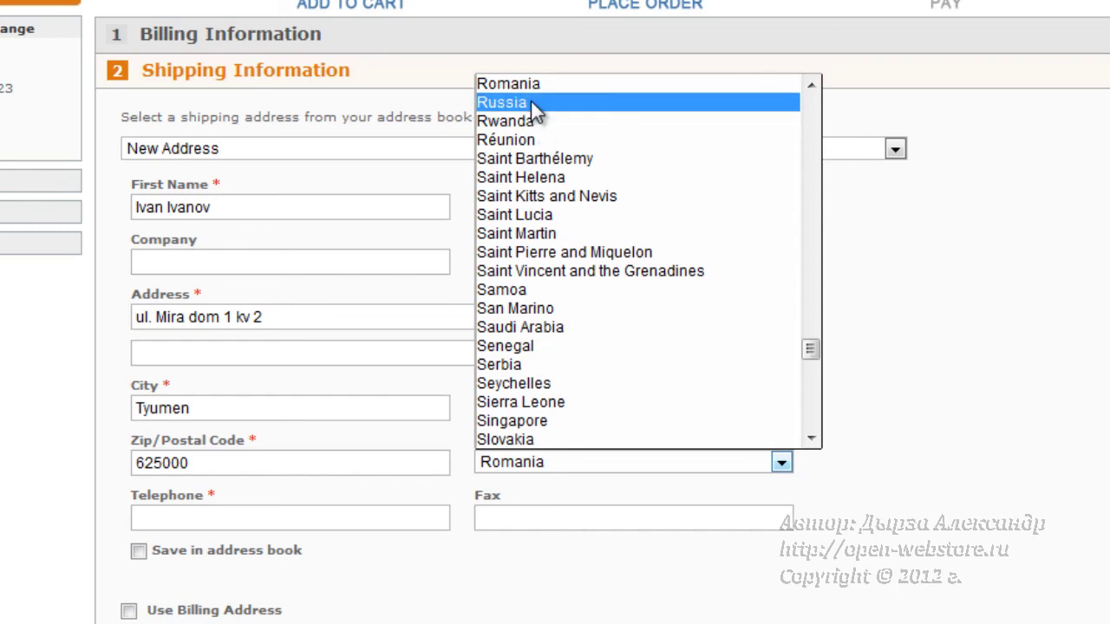
pyautogui.click(530, 100)
pyautogui.click(587, 459)
pyautogui.click(587, 459)
pyautogui.click(872, 417)
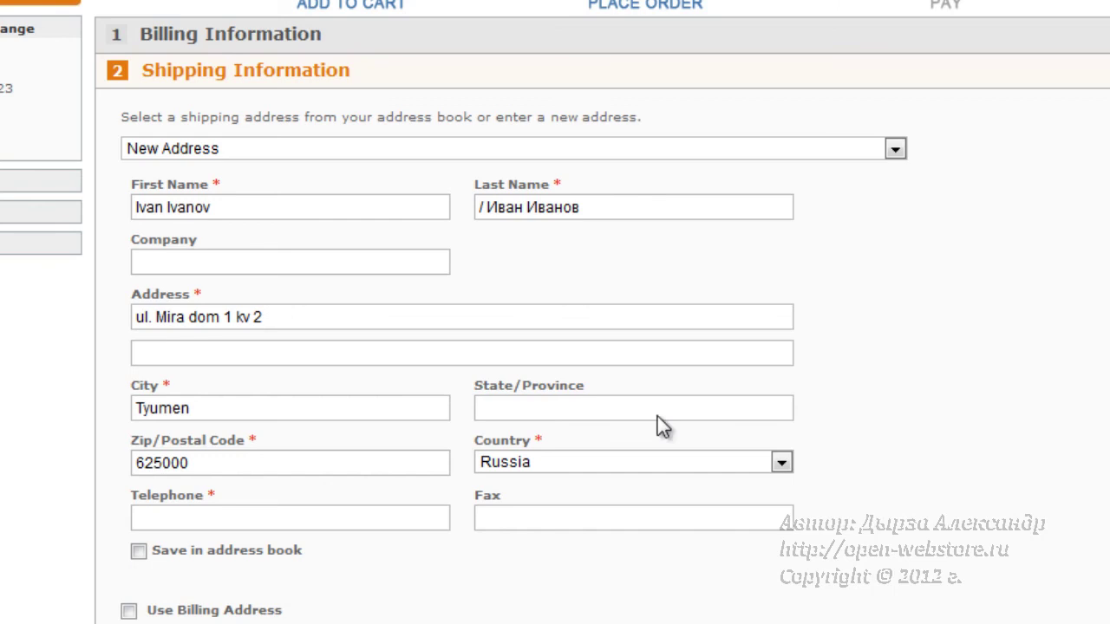
# - Fill in the State/Province field with the region
pyautogui.scroll(-3, 956, 414)
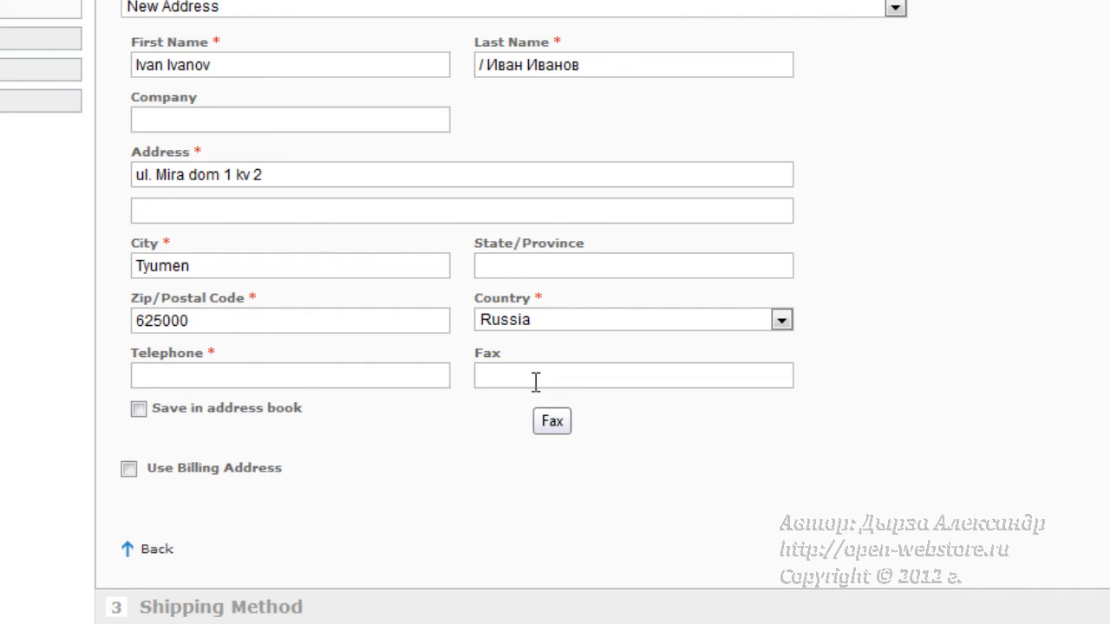
pyautogui.click(532, 266)
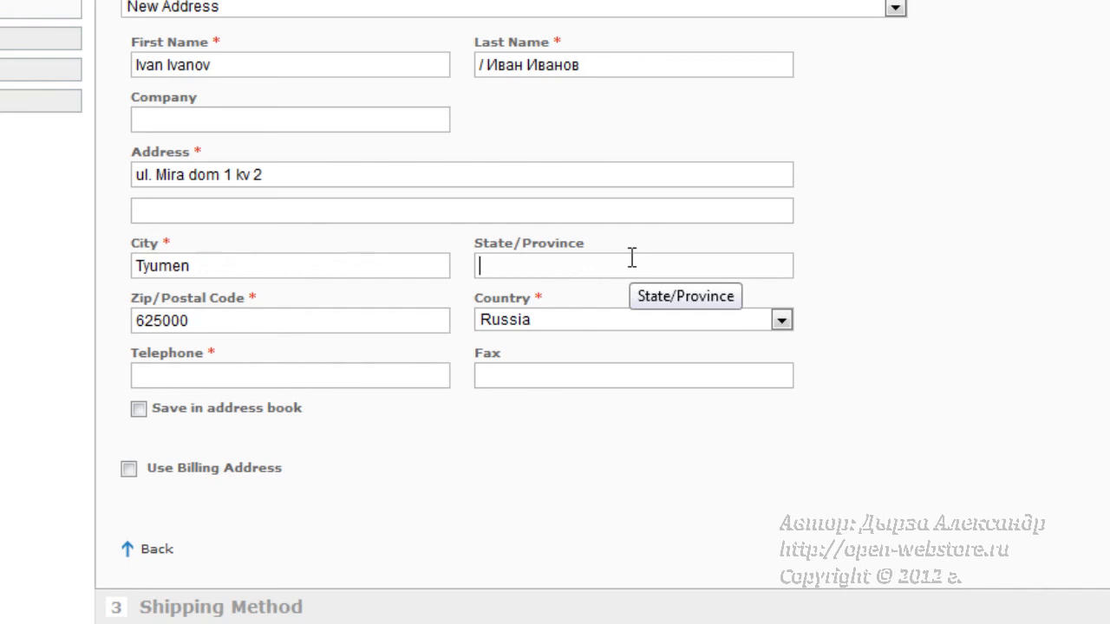
pyautogui.write('Tyumen')
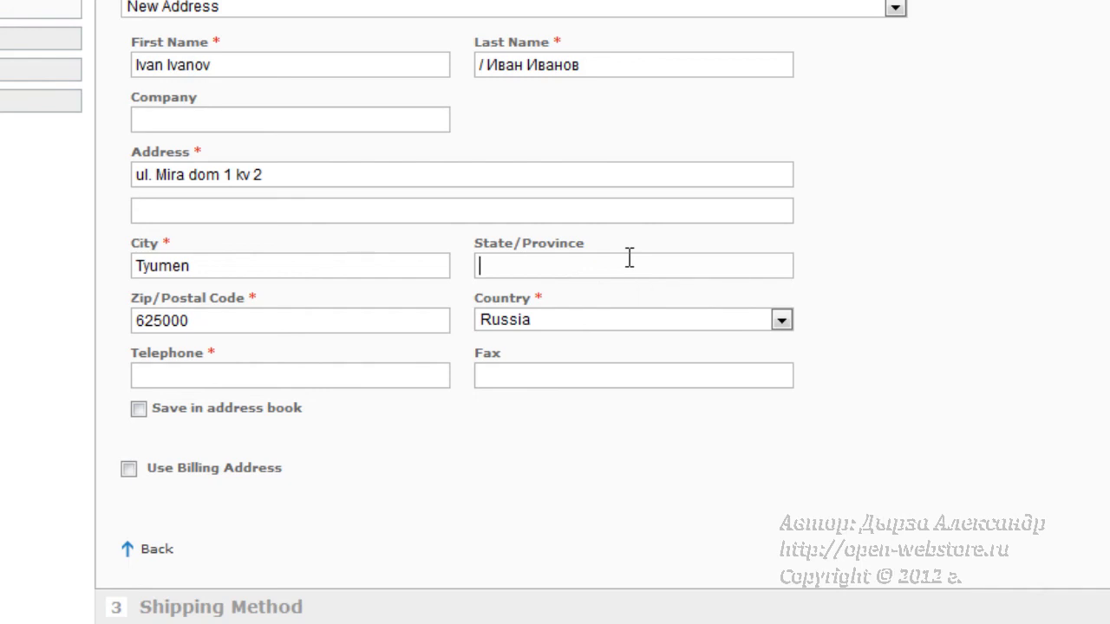
pyautogui.write('skay')
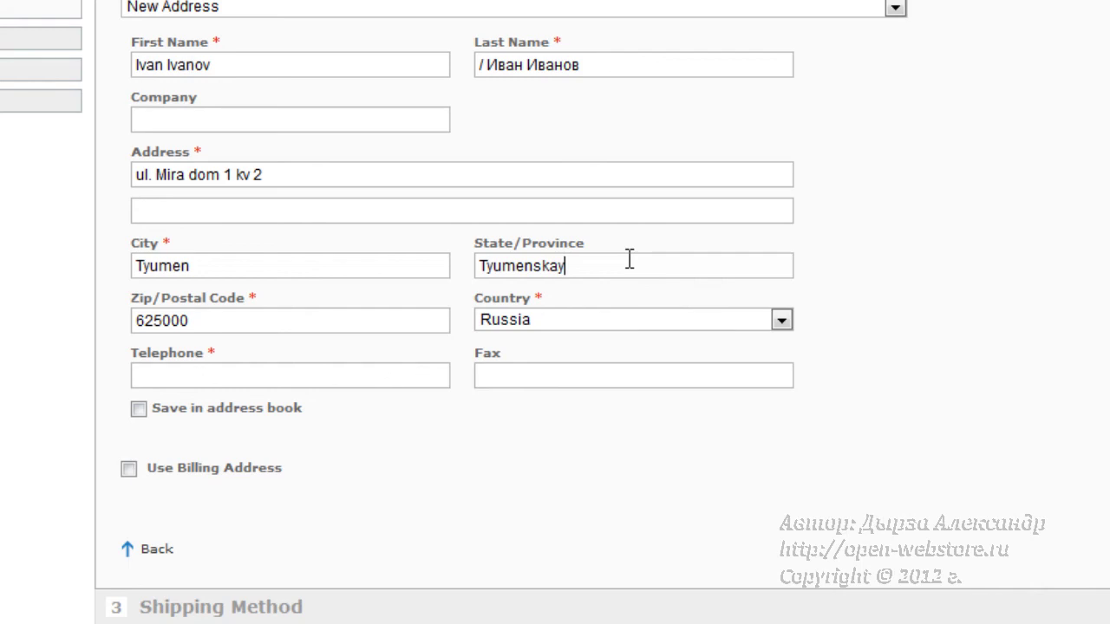
pyautogui.write('a')
pyautogui.write(' o')
pyautogui.write('blas')
pyautogui.write("t'")
# - Enter the contact telephone number, including the Russian country code
pyautogui.click(264, 381)
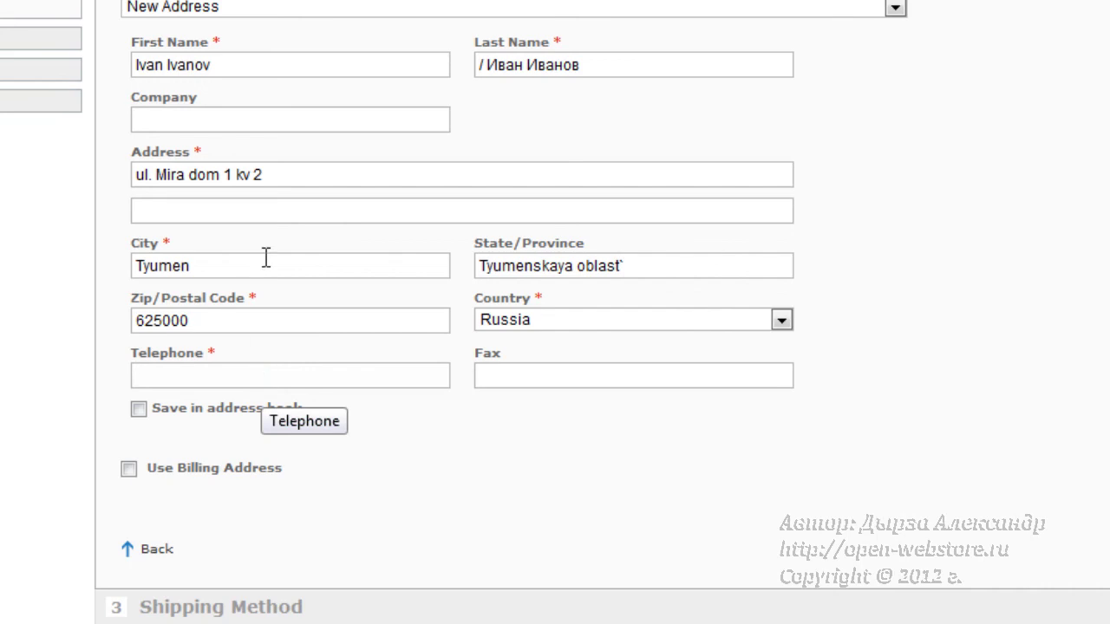
pyautogui.scroll(-2, 280, 334)
pyautogui.scroll(-1, 278, 332)
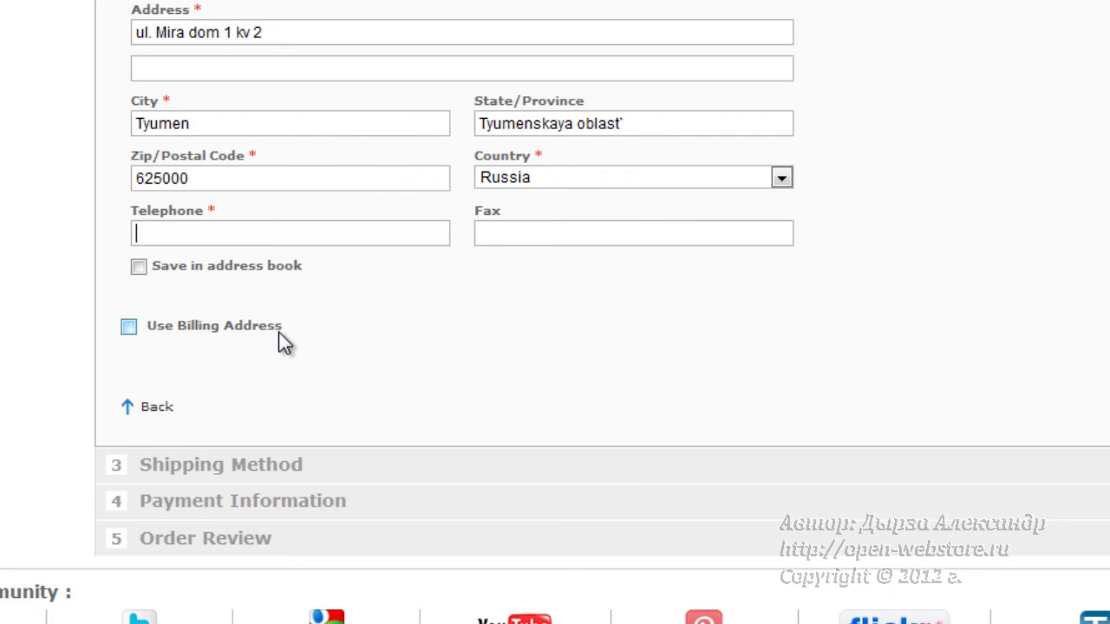
pyautogui.press('Left')
pyautogui.press('Left')
pyautogui.press('Left')
pyautogui.press('Left')
pyautogui.press('End')
pyautogui.scroll(5, 512, 308)
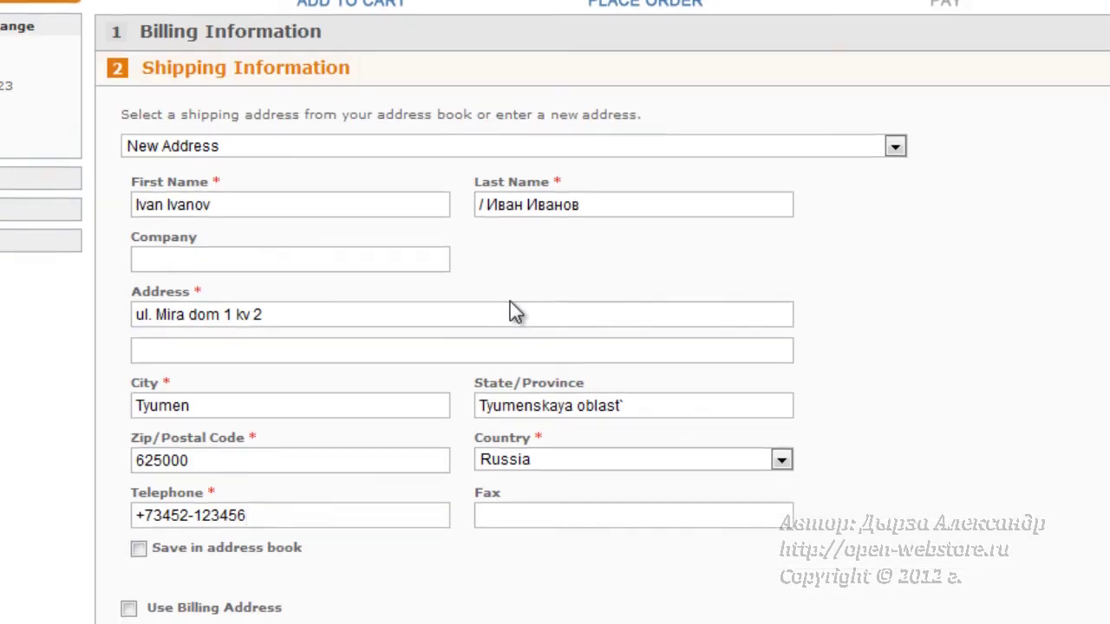
# - Fill the second address line with the full address written in Cyrillic
pyautogui.scroll(-3, 511, 308)
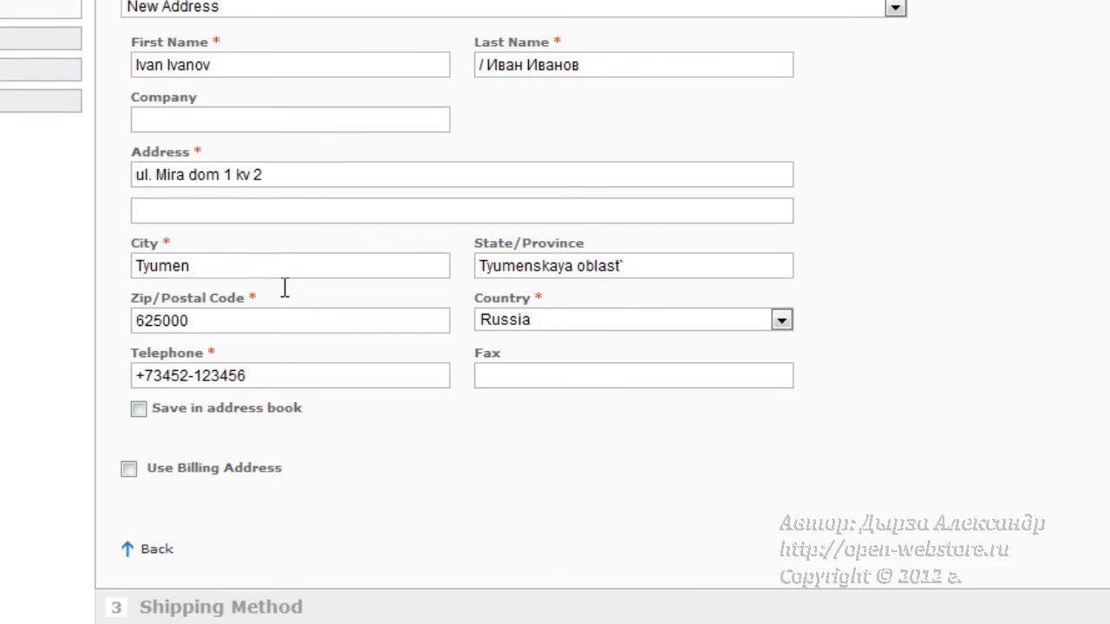
pyautogui.click(146, 211)
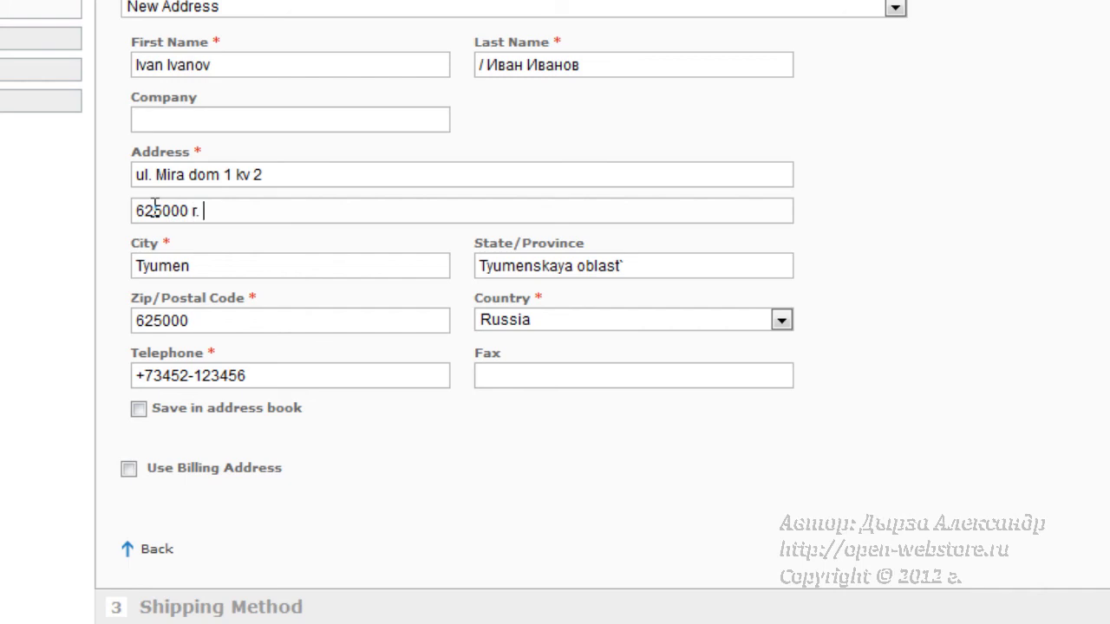
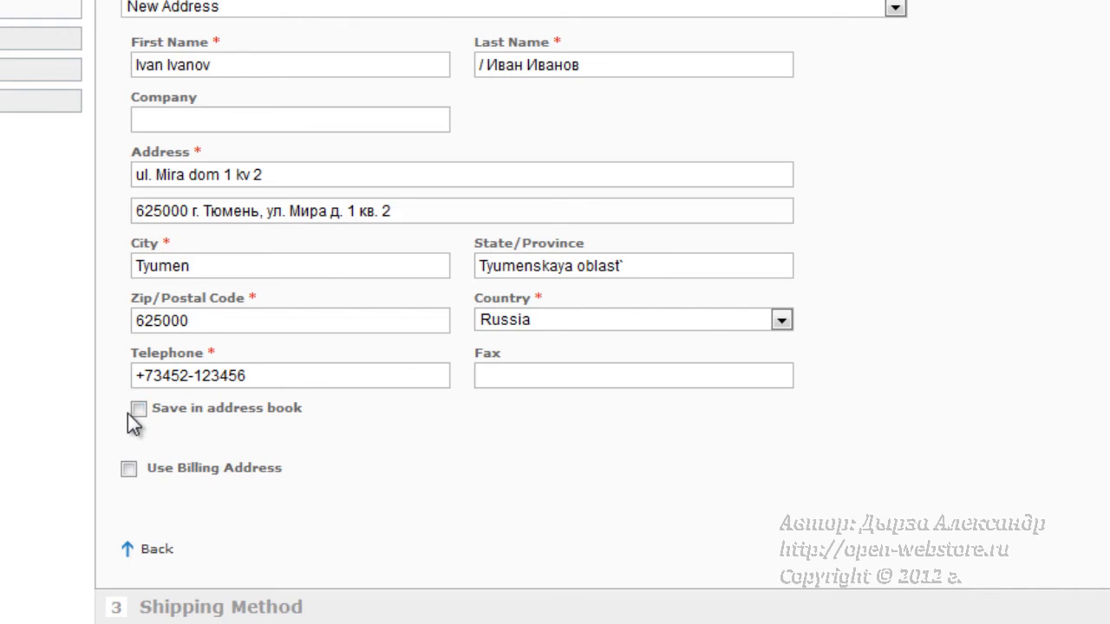
# - Leave the 'Save in address book' checkbox ticked
pyautogui.click(138, 409)
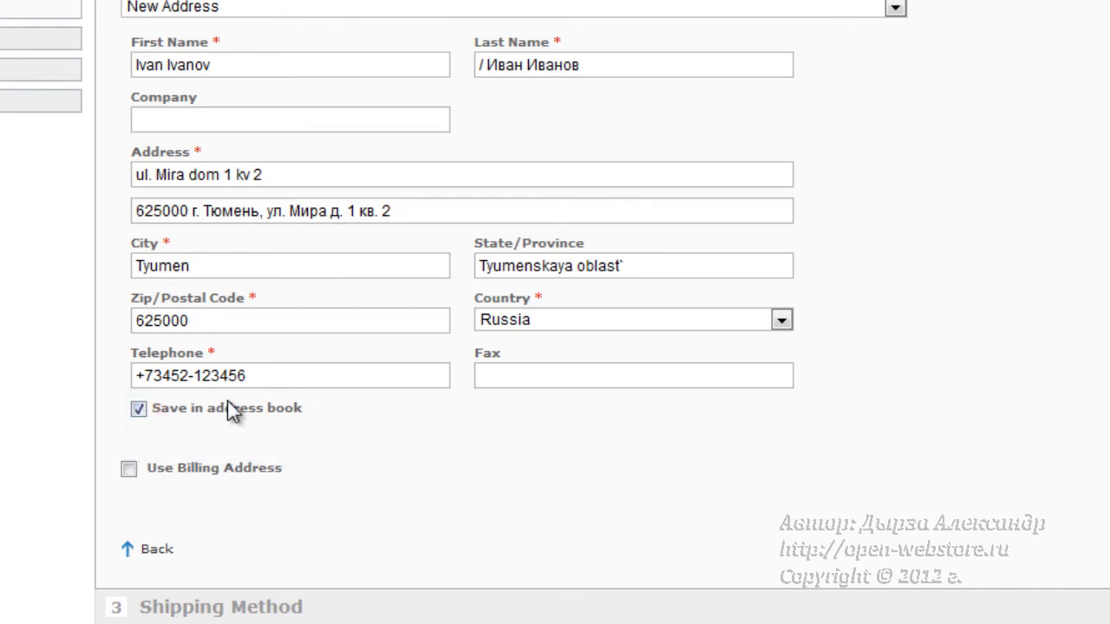
pyautogui.moveTo(153, 412); pyautogui.dragTo(295, 416)
pyautogui.click(300, 415)
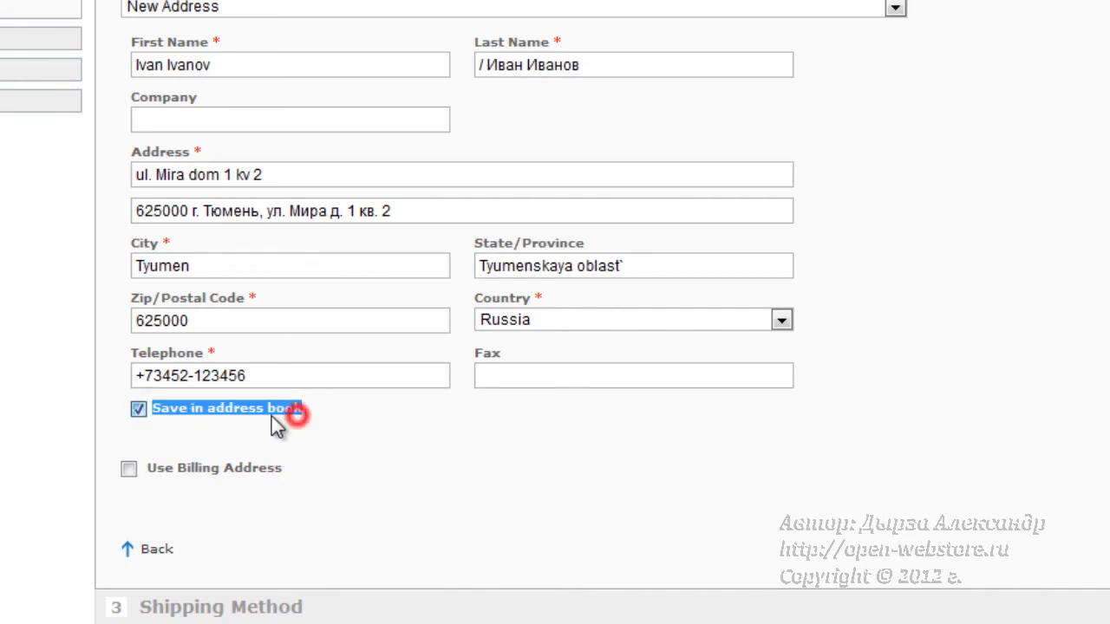
pyautogui.click(198, 415)
pyautogui.click(218, 415)
pyautogui.click(220, 415)
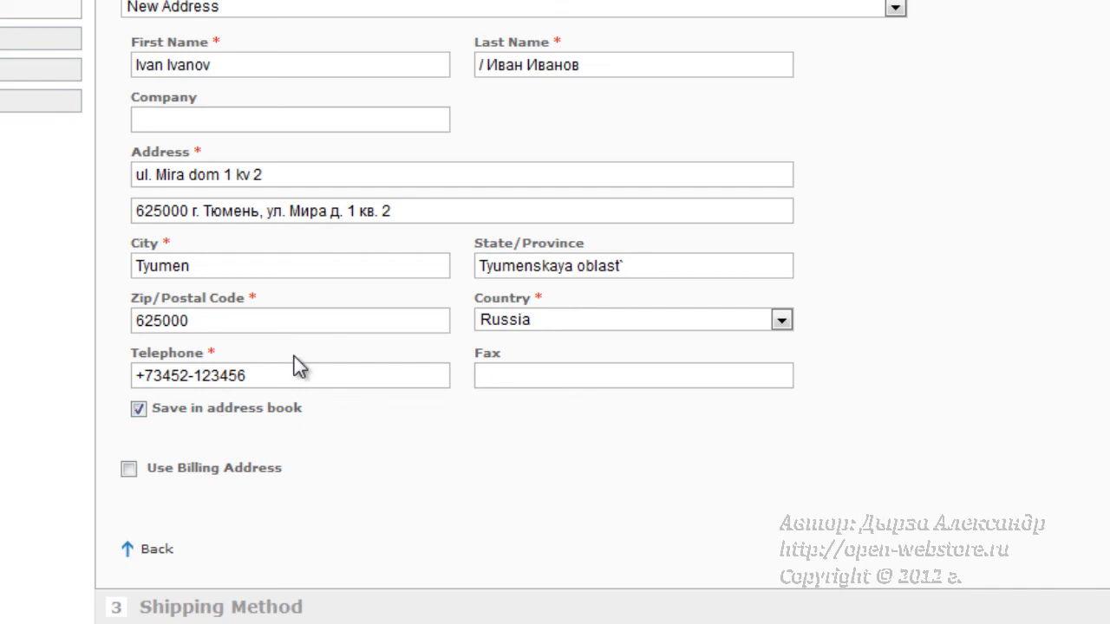
# - Switch to the first saved address book entry and continue to the Shipping Method step
pyautogui.click(896, 8)
pyautogui.scroll(8, 538, 260)
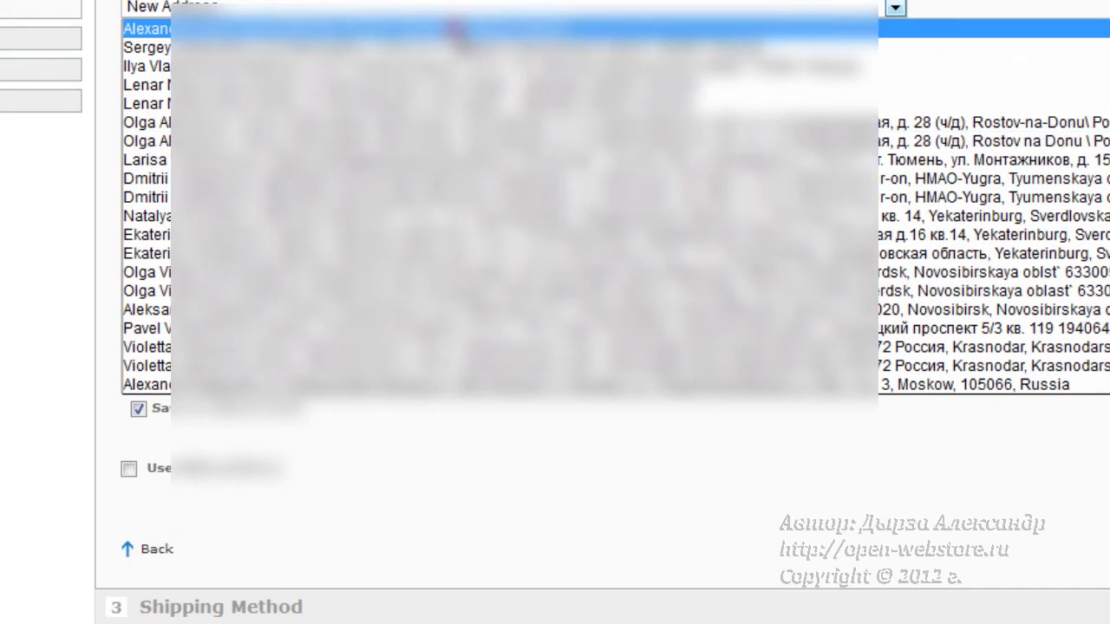
pyautogui.click(453, 28)
pyautogui.scroll(-5, 577, 186)
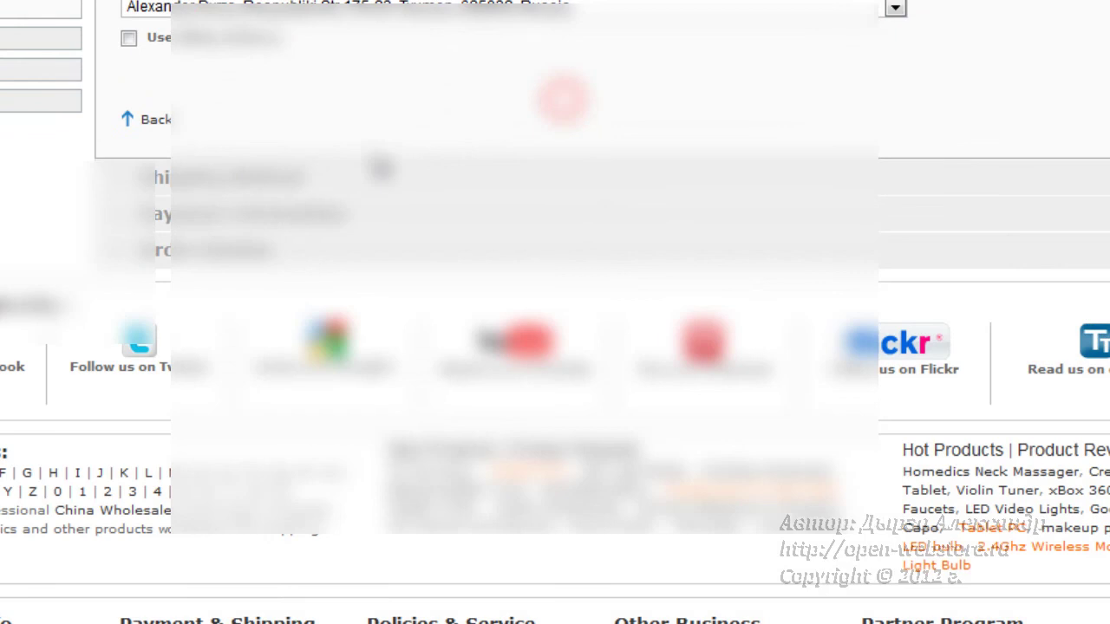
pyautogui.scroll(2, 302, 94)
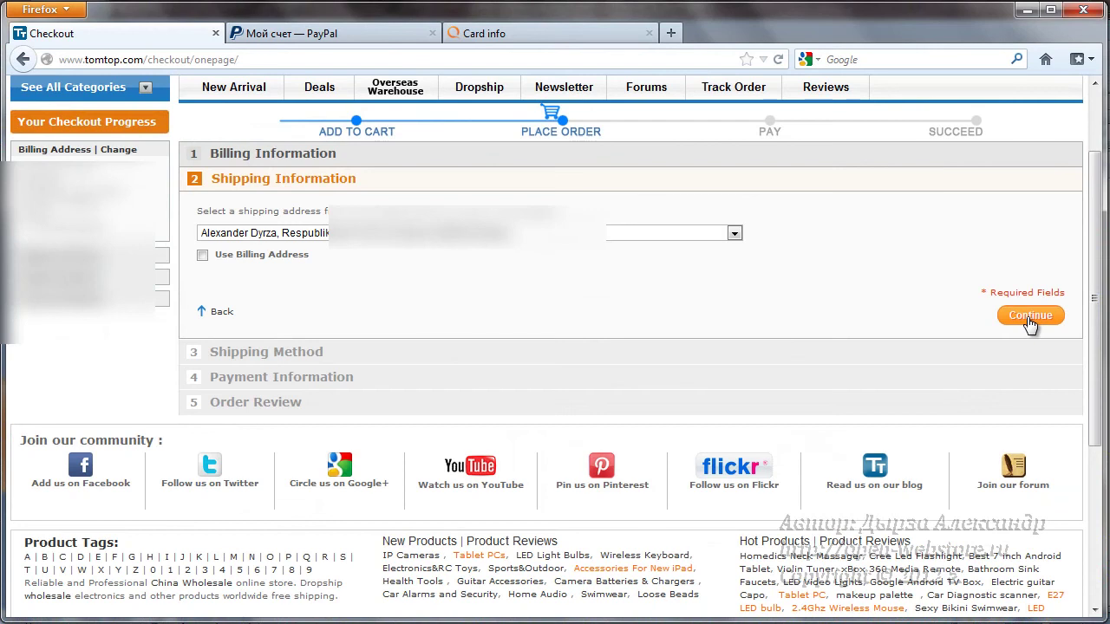
pyautogui.click(1030, 317)
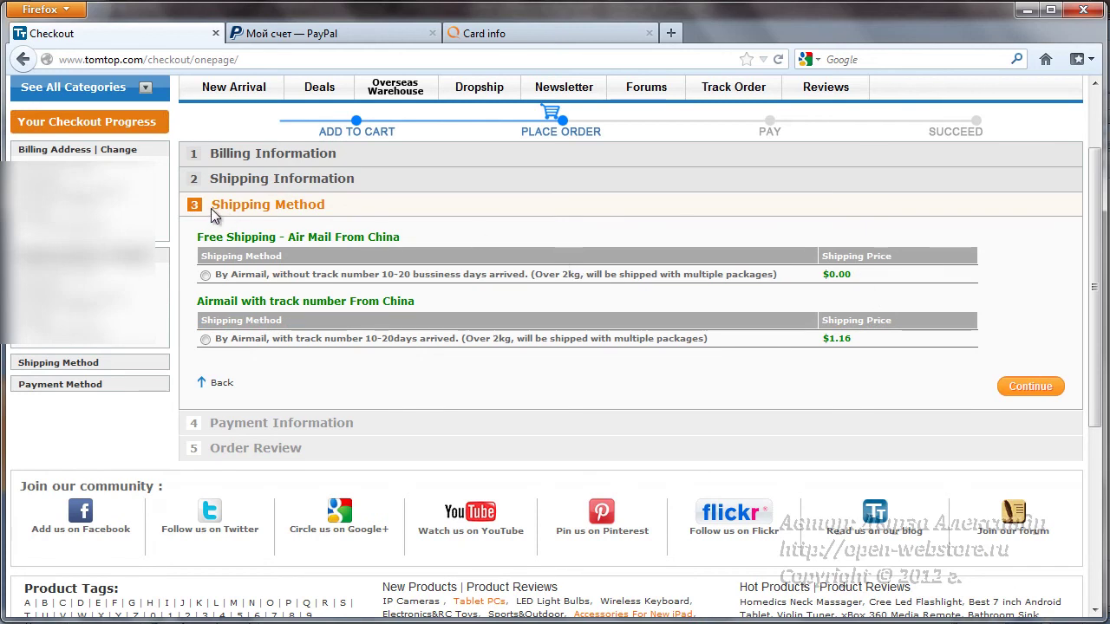
# - Select 'By Airmail, without track number' under Free Shipping for $0.00
pyautogui.moveTo(219, 208); pyautogui.dragTo(335, 208)
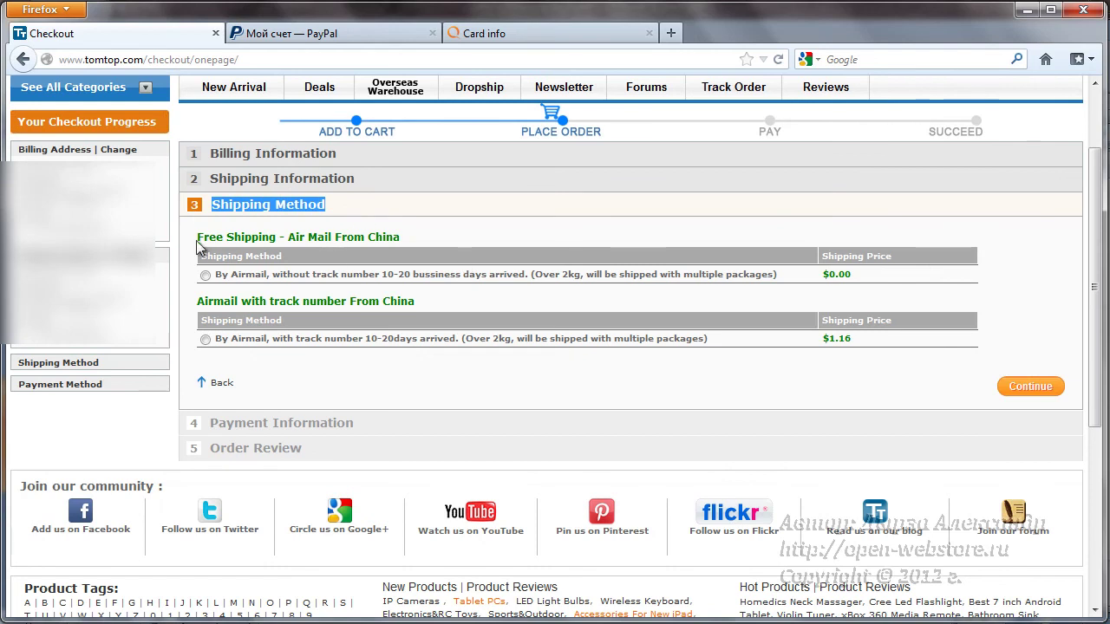
pyautogui.moveTo(197, 237); pyautogui.dragTo(275, 239)
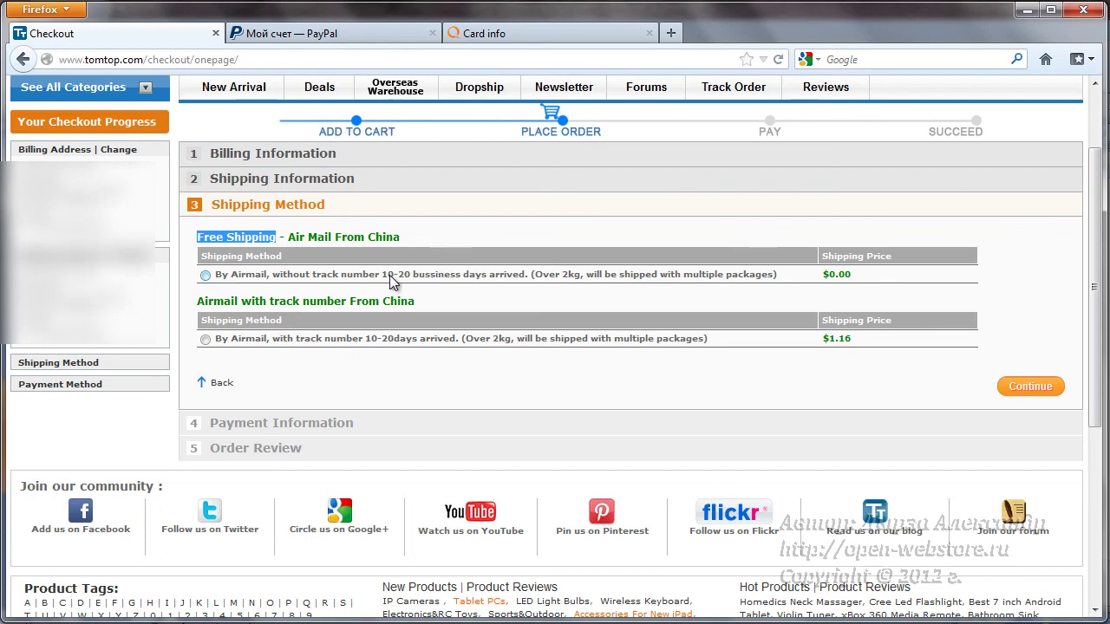
pyautogui.click(205, 276)
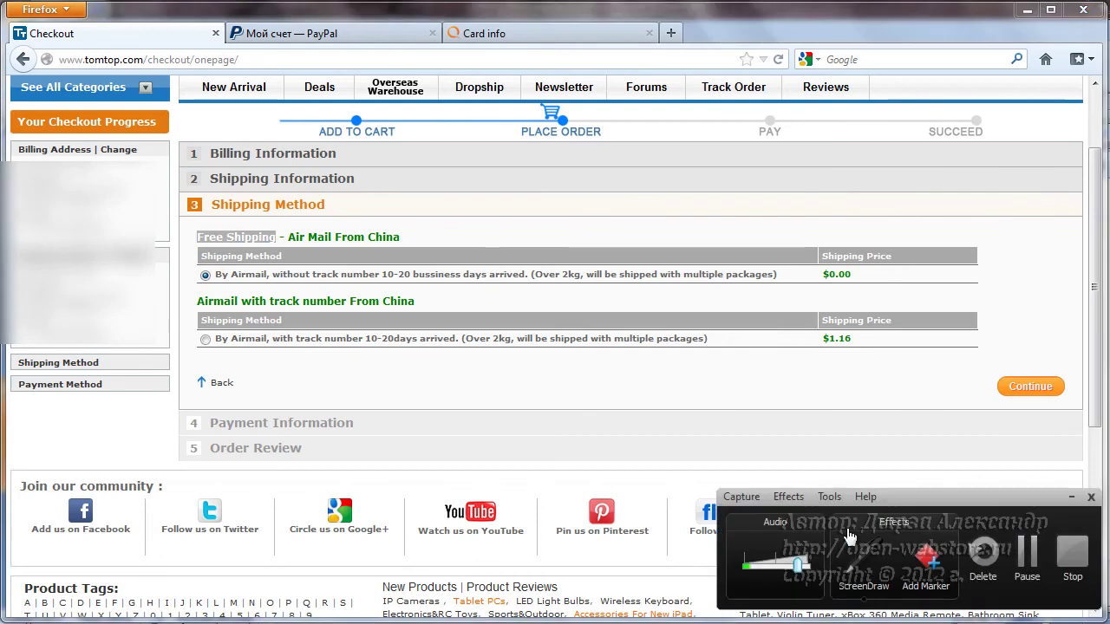
pyautogui.click(847, 562)
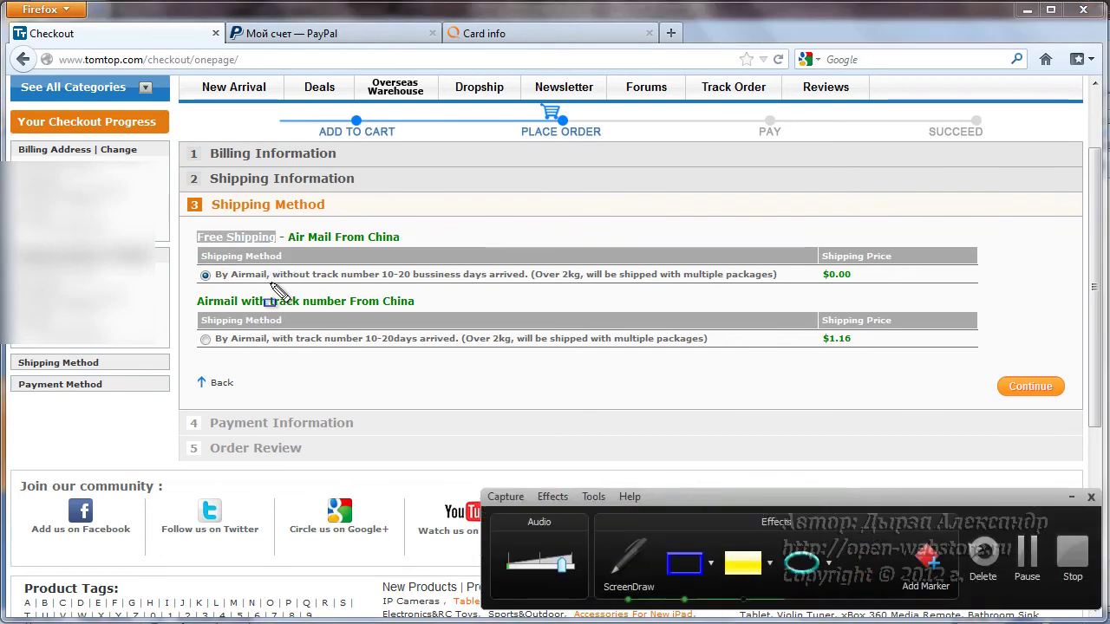
pyautogui.moveTo(269, 283); pyautogui.dragTo(387, 284)
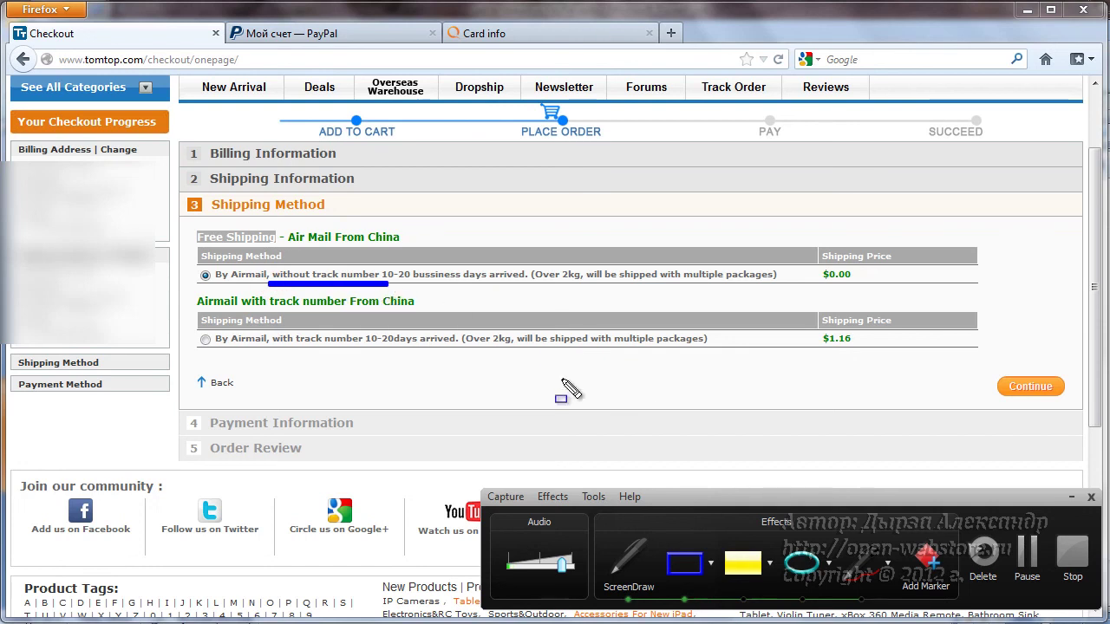
pyautogui.moveTo(389, 284); pyautogui.dragTo(527, 285)
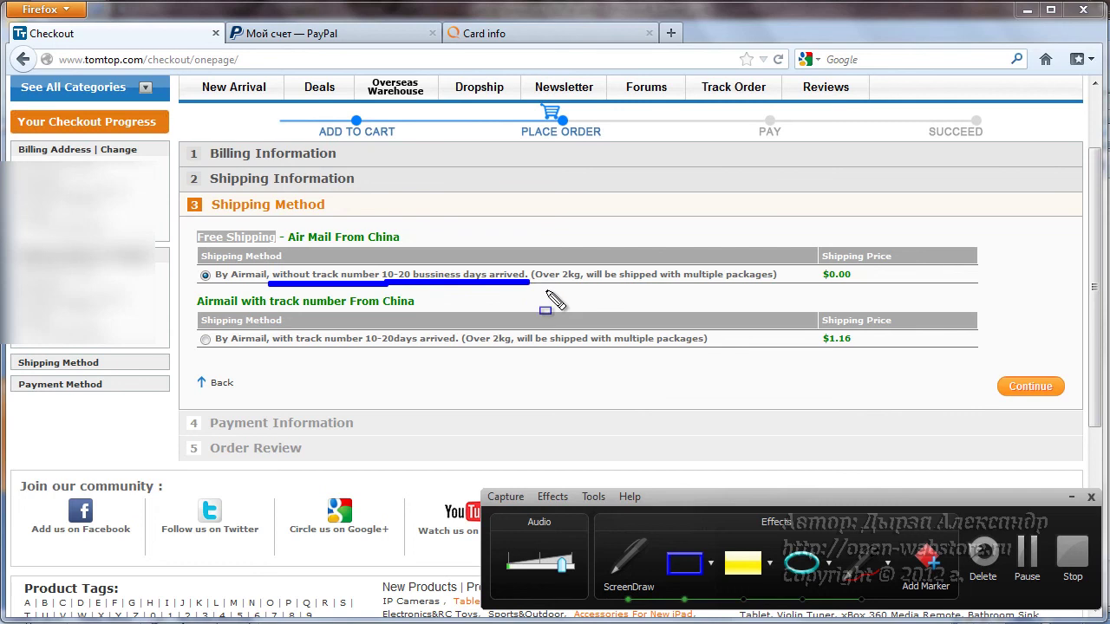
pyautogui.moveTo(533, 285); pyautogui.dragTo(666, 287)
pyautogui.moveTo(737, 287); pyautogui.dragTo(781, 286)
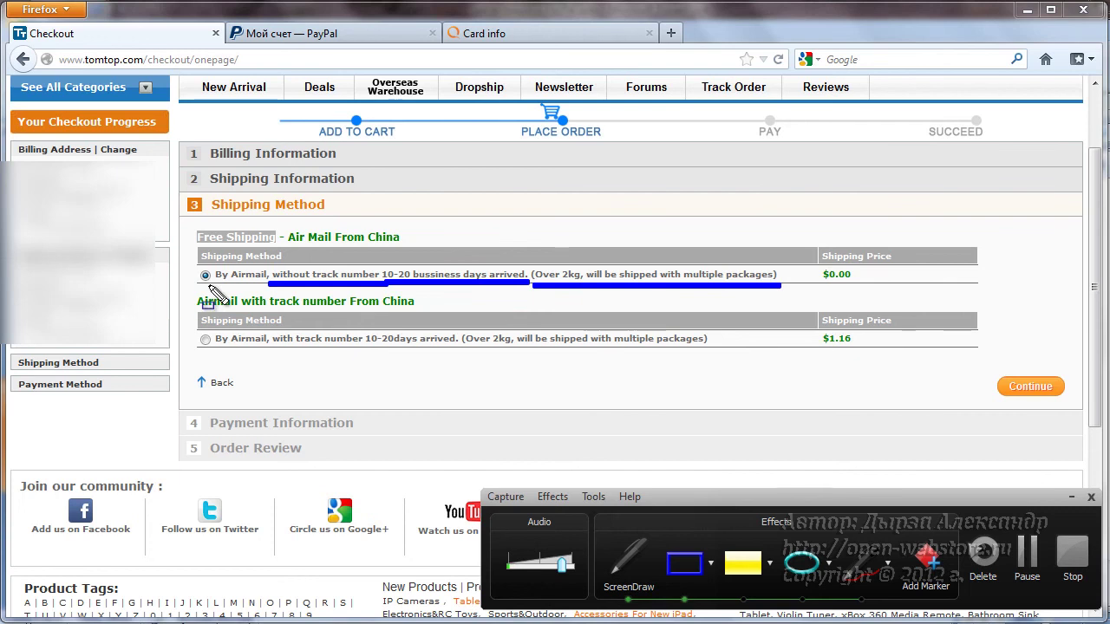
pyautogui.moveTo(209, 288); pyautogui.dragTo(268, 290)
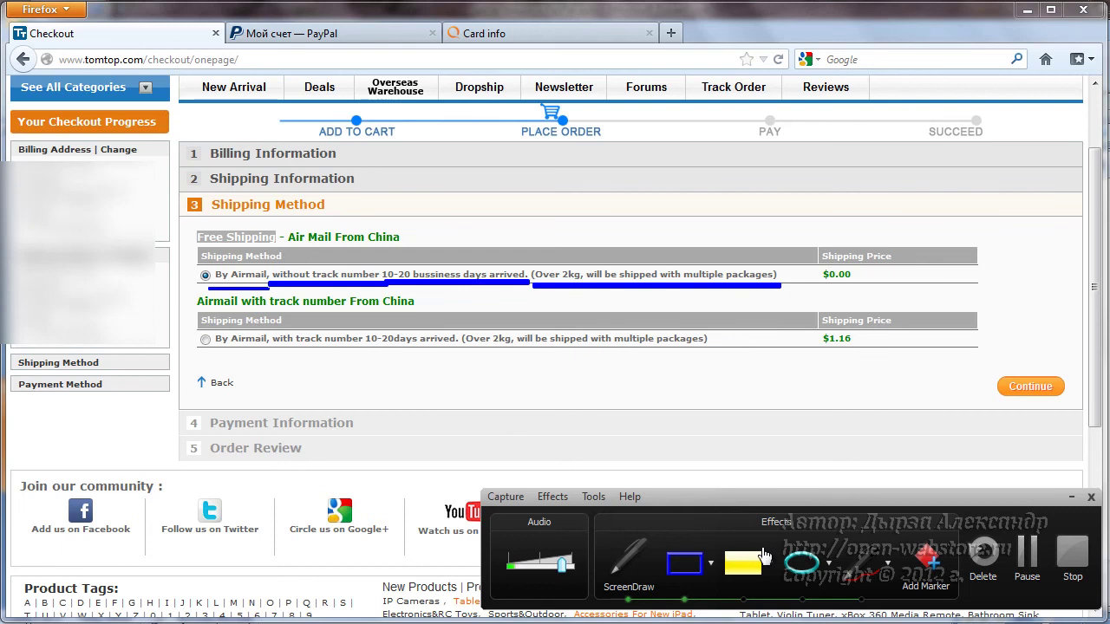
pyautogui.press('Escape')
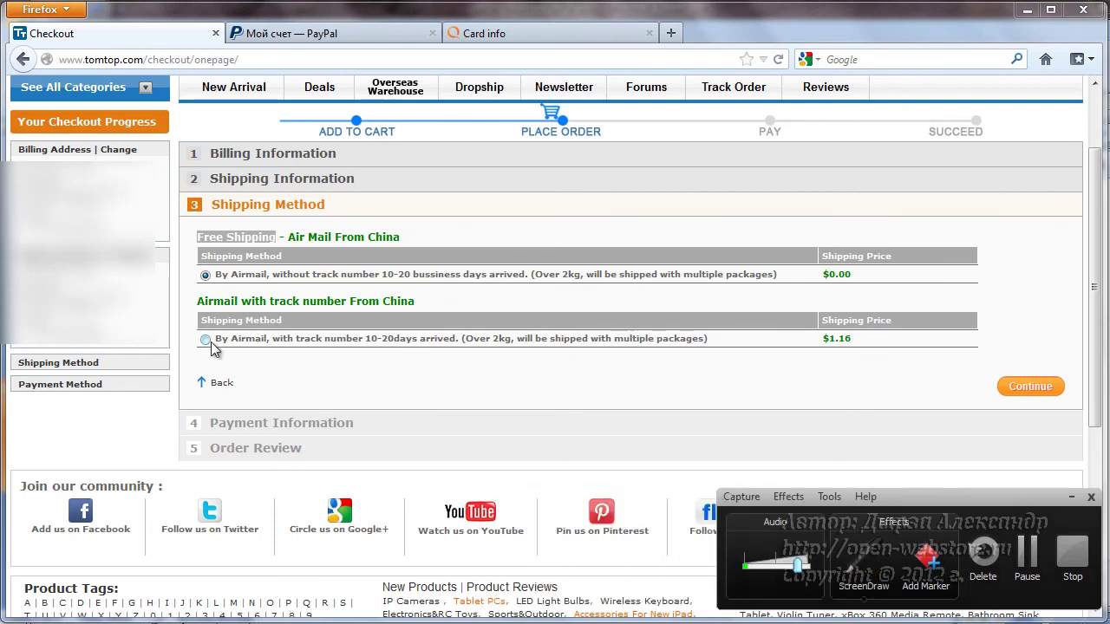
# - Select tracked Airmail at $1.16, box the option and its price with ScreenDraw, then clear the boxes
pyautogui.click(206, 339)
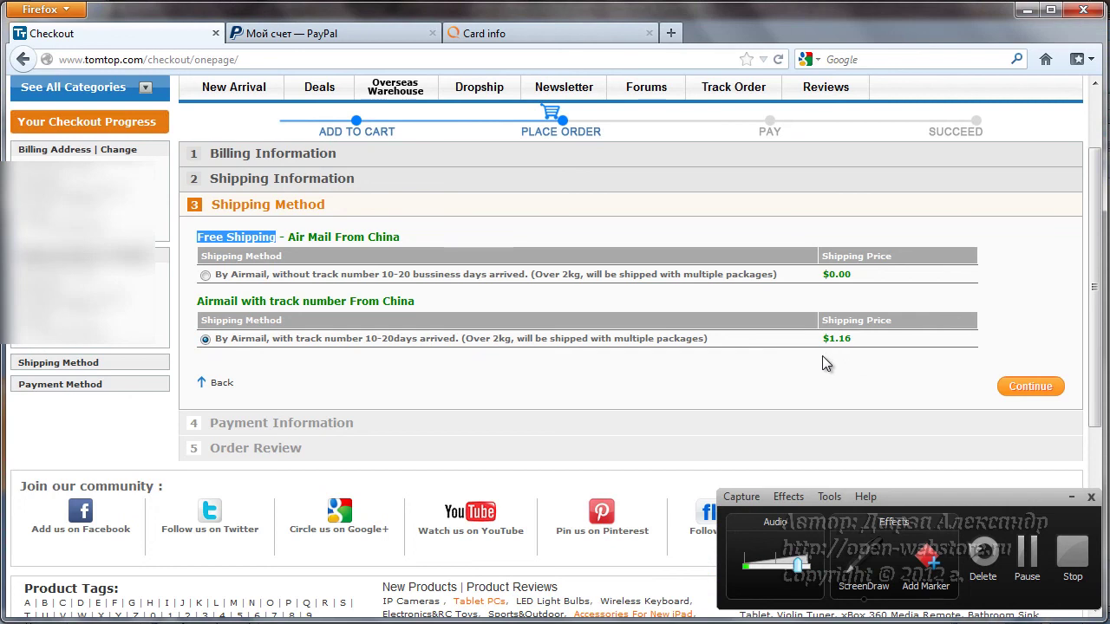
pyautogui.click(856, 578)
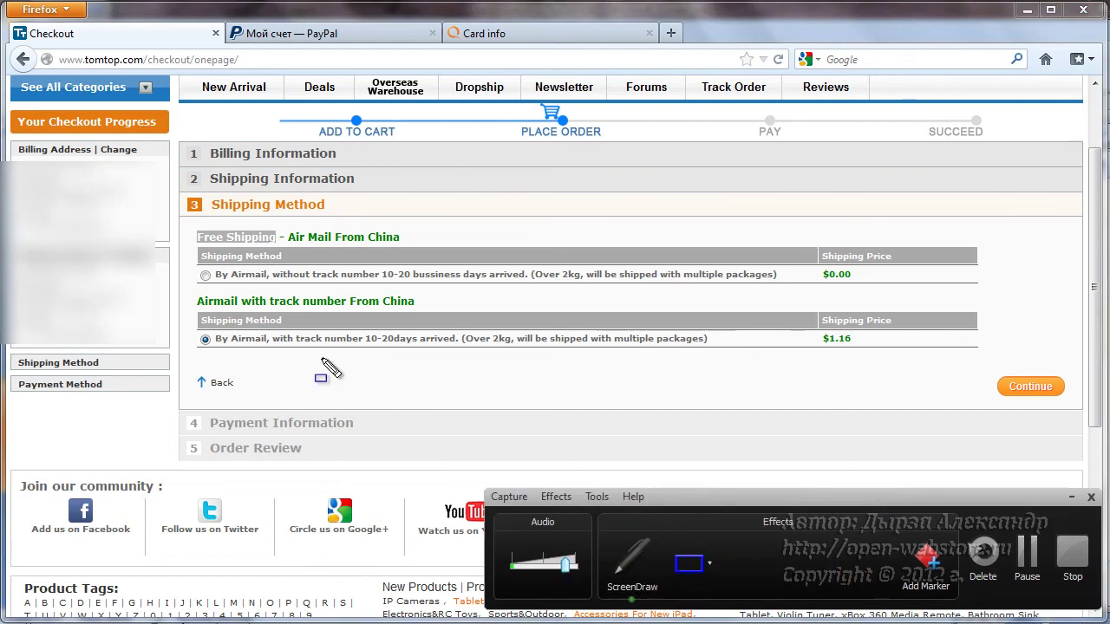
pyautogui.moveTo(192, 327)
pyautogui.mouseDown()
pyautogui.moveTo(230, 338)
pyautogui.moveTo(719, 344)
pyautogui.moveTo(724, 357)
pyautogui.mouseUp()
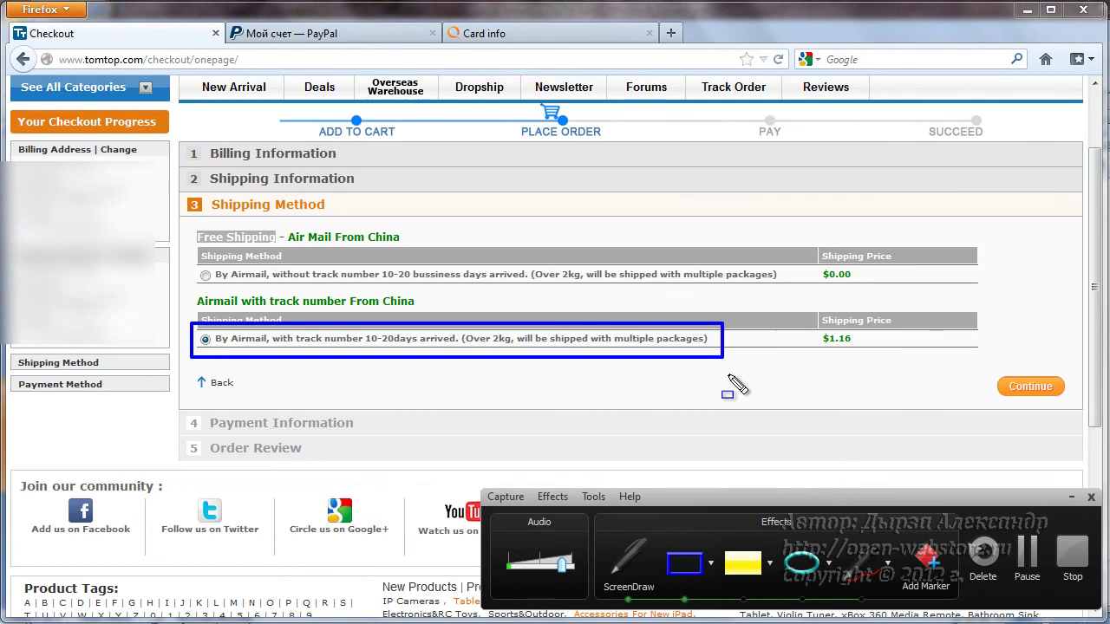
pyautogui.moveTo(776, 315); pyautogui.dragTo(900, 369)
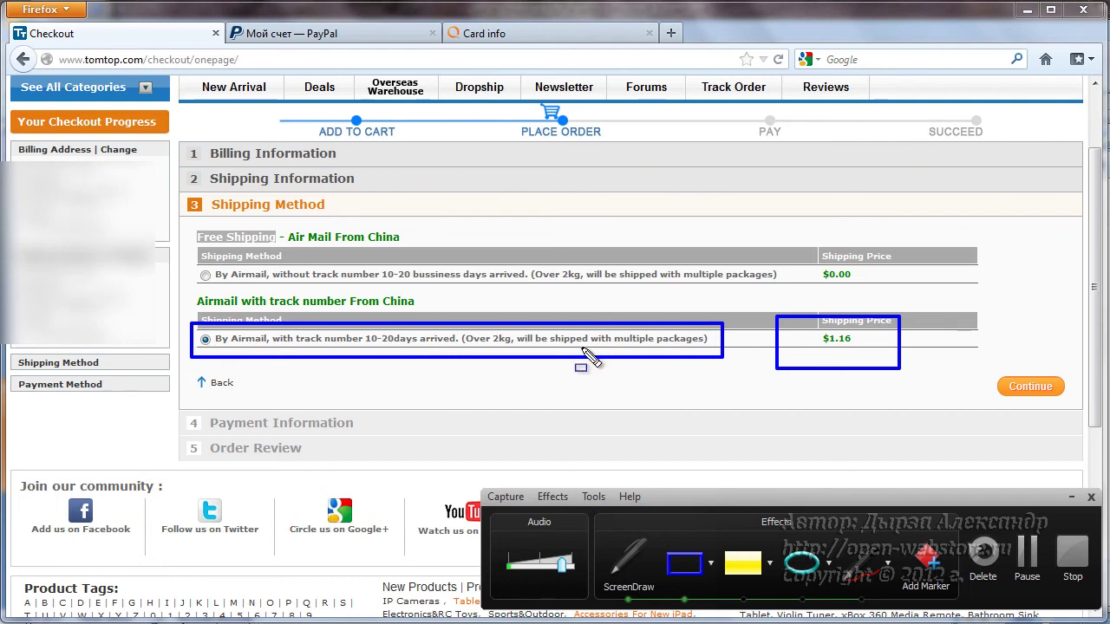
pyautogui.press('Escape')
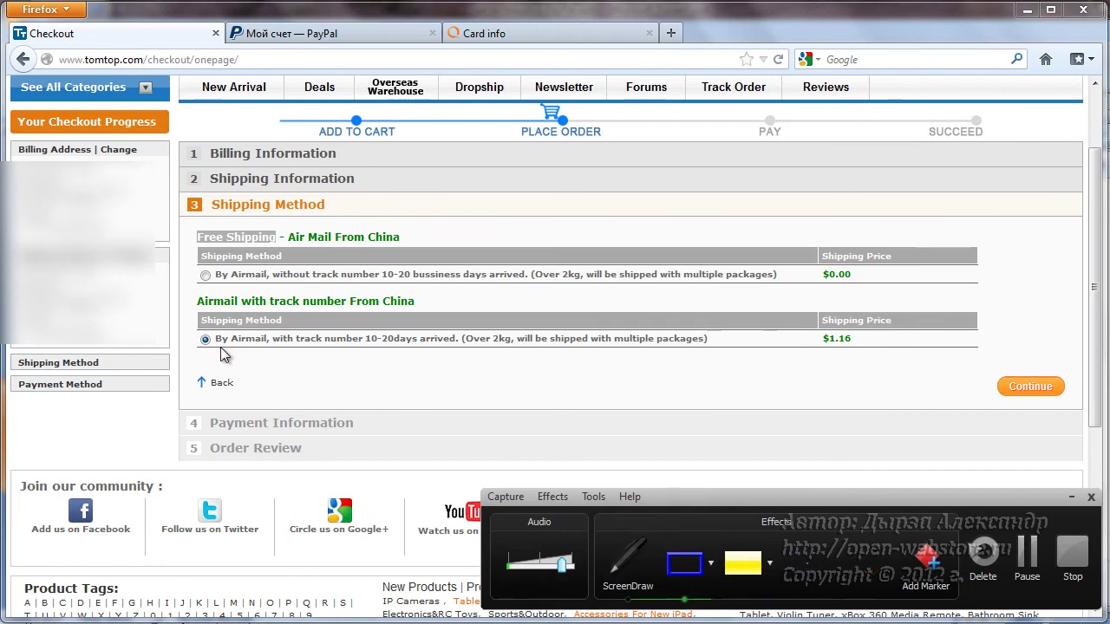
# - Underline the 'with track number' and 'without track number' wording, then clear the marks
pyautogui.click(871, 580)
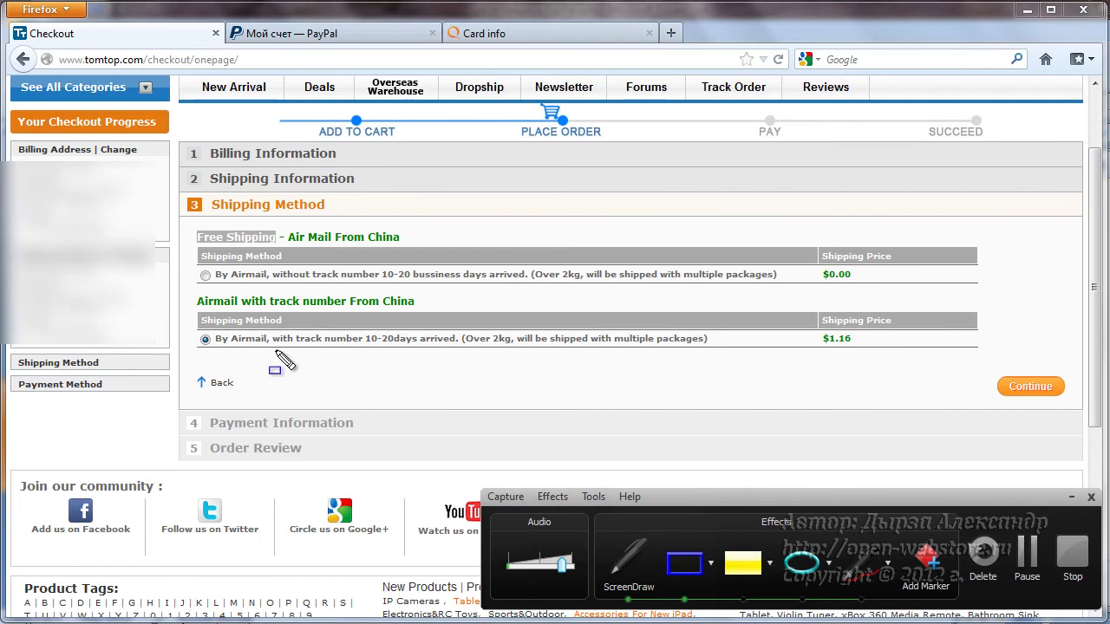
pyautogui.moveTo(272, 349); pyautogui.dragTo(369, 353)
pyautogui.moveTo(271, 282); pyautogui.dragTo(378, 286)
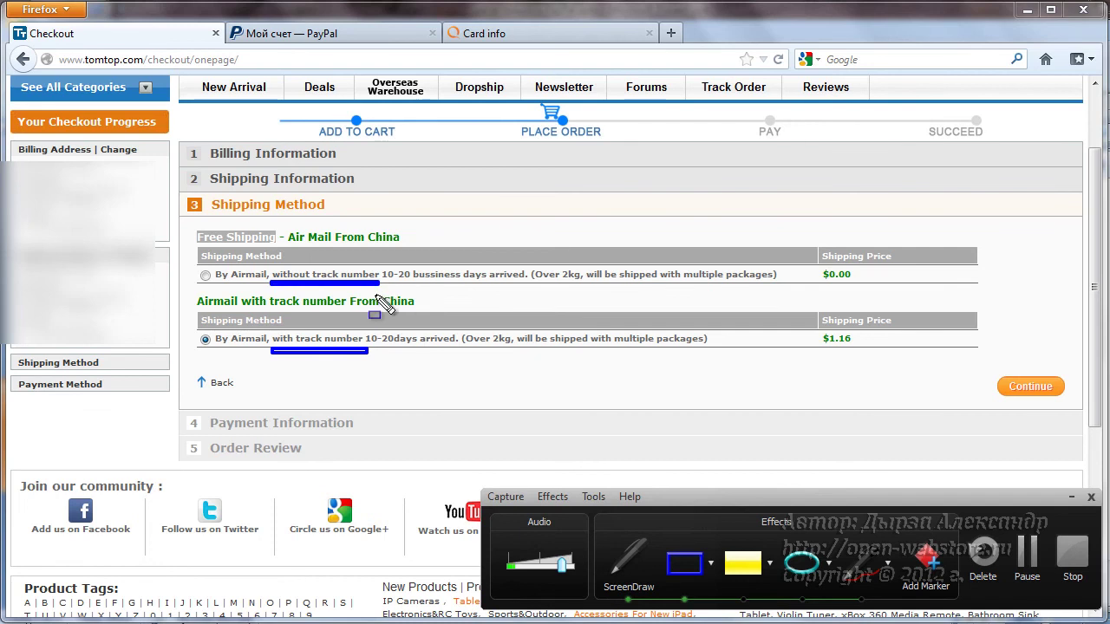
pyautogui.moveTo(270, 347); pyautogui.dragTo(363, 351)
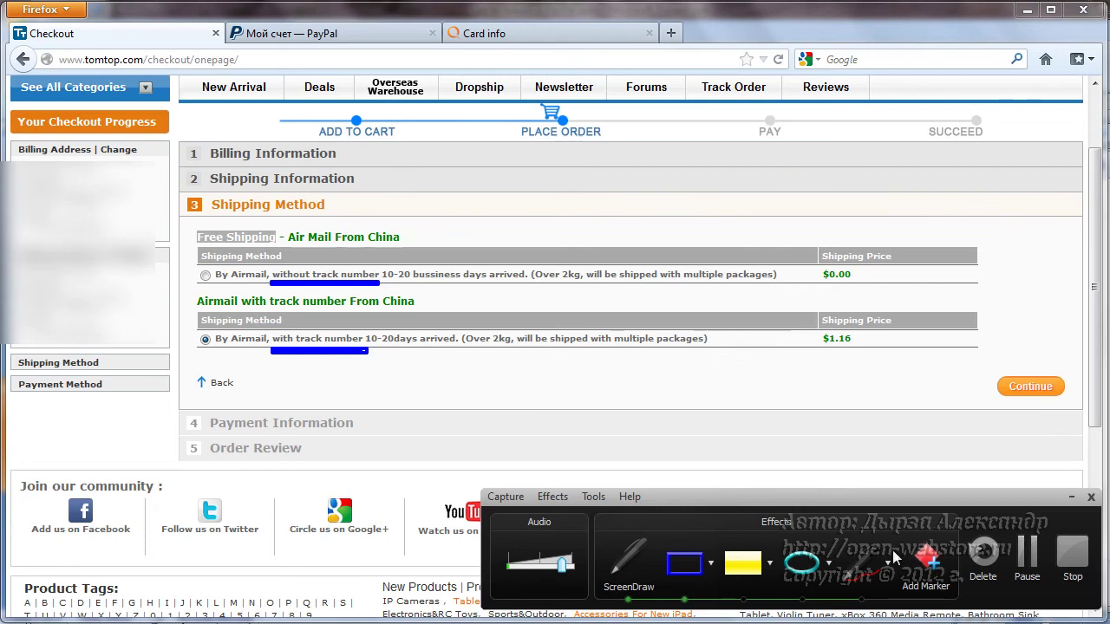
pyautogui.click(629, 562)
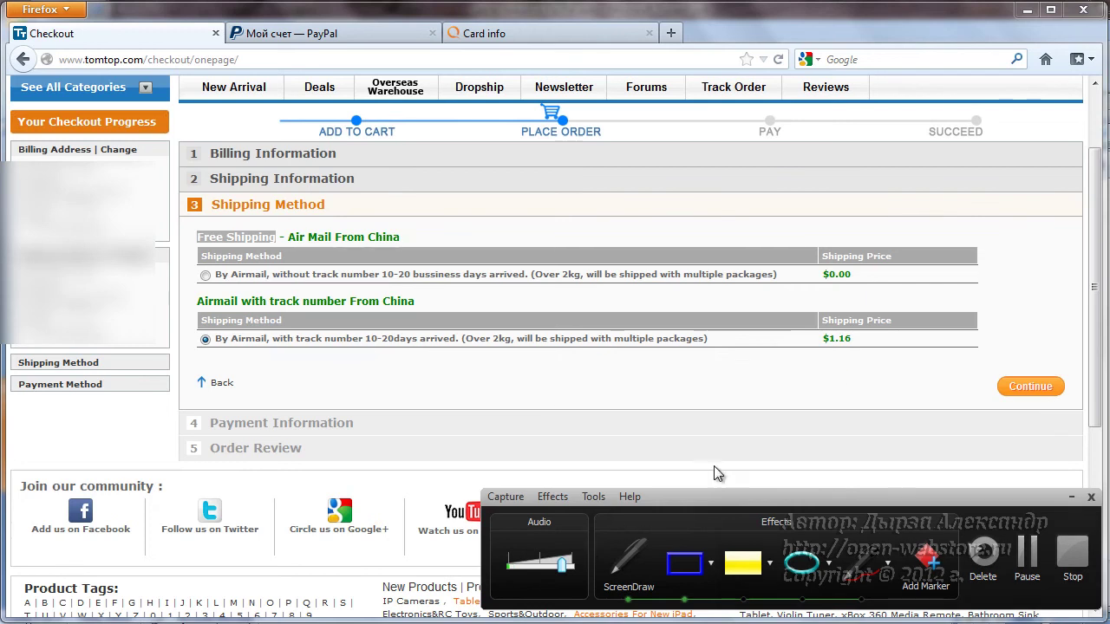
# - Confirm the shipping method, then choose PayPal as the payment method and continue
pyautogui.click(1040, 388)
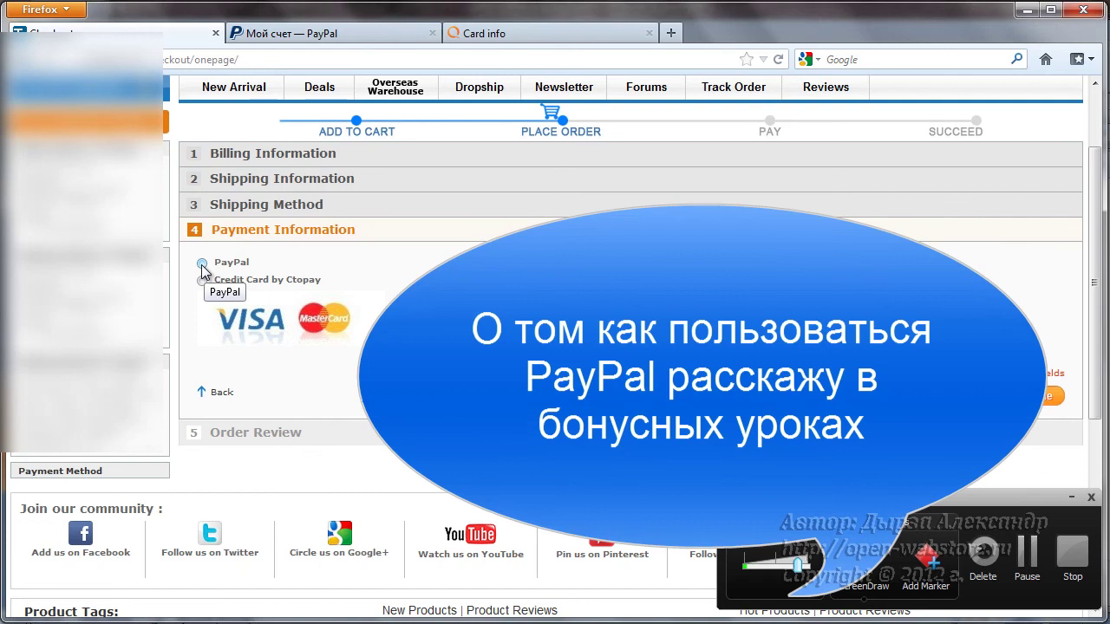
pyautogui.click(202, 265)
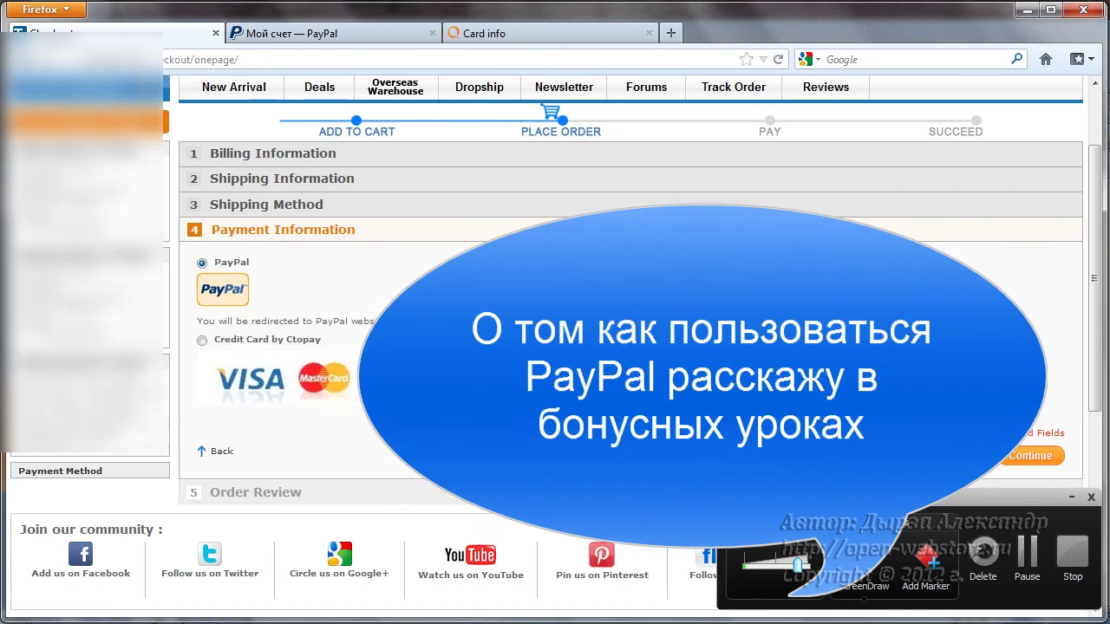
pyautogui.click(1030, 458)
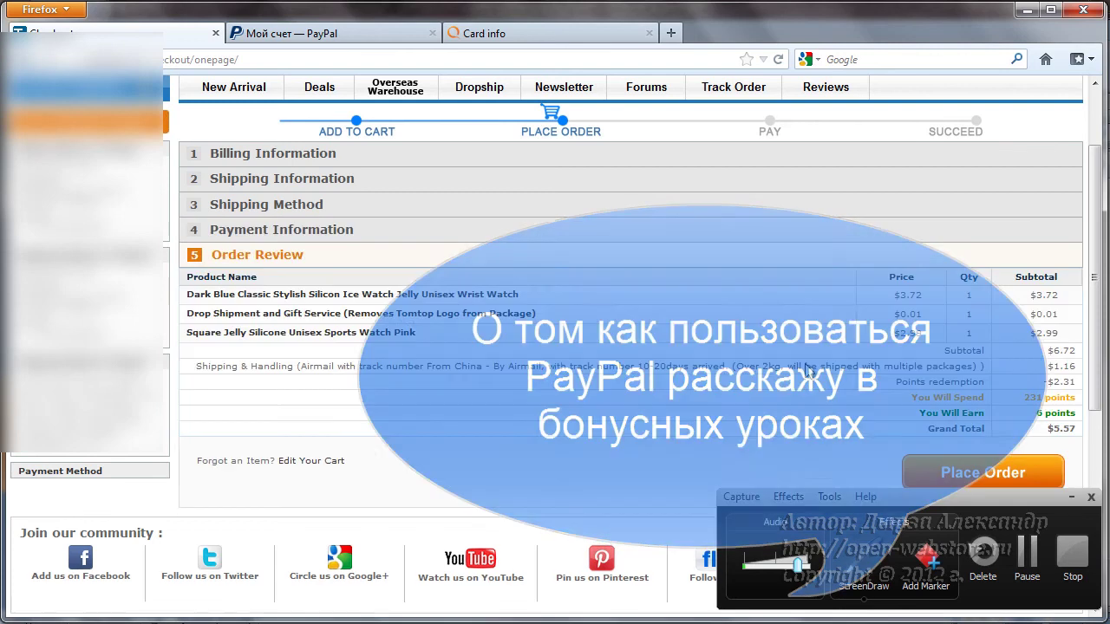
# - Check the $5.57 grand total and place the order
pyautogui.scroll(-2, 866, 378)
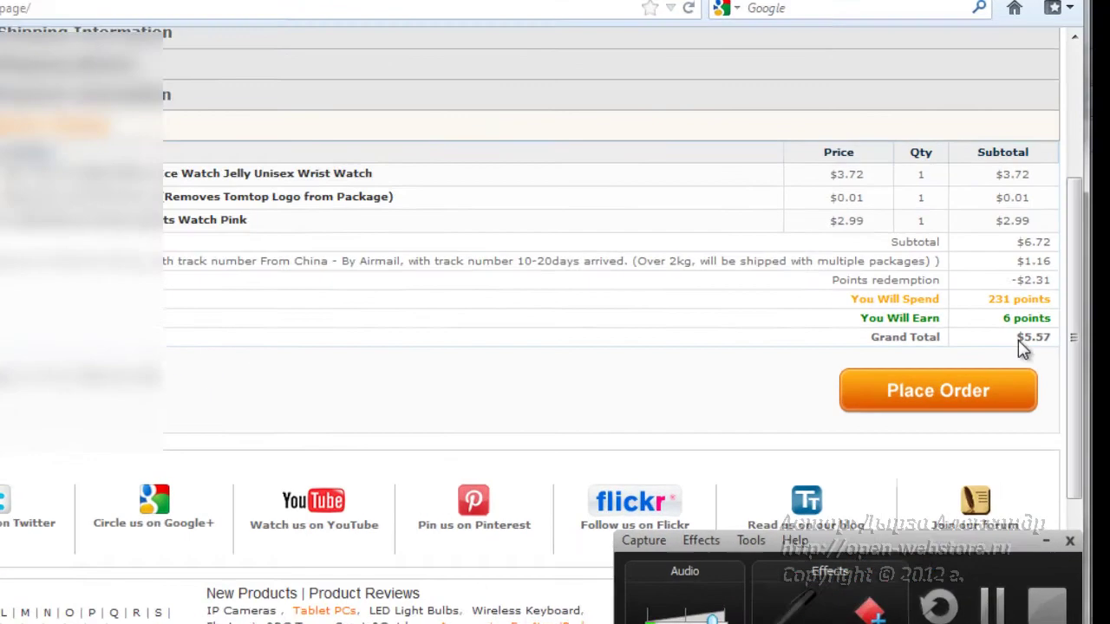
pyautogui.doubleClick(1060, 329)
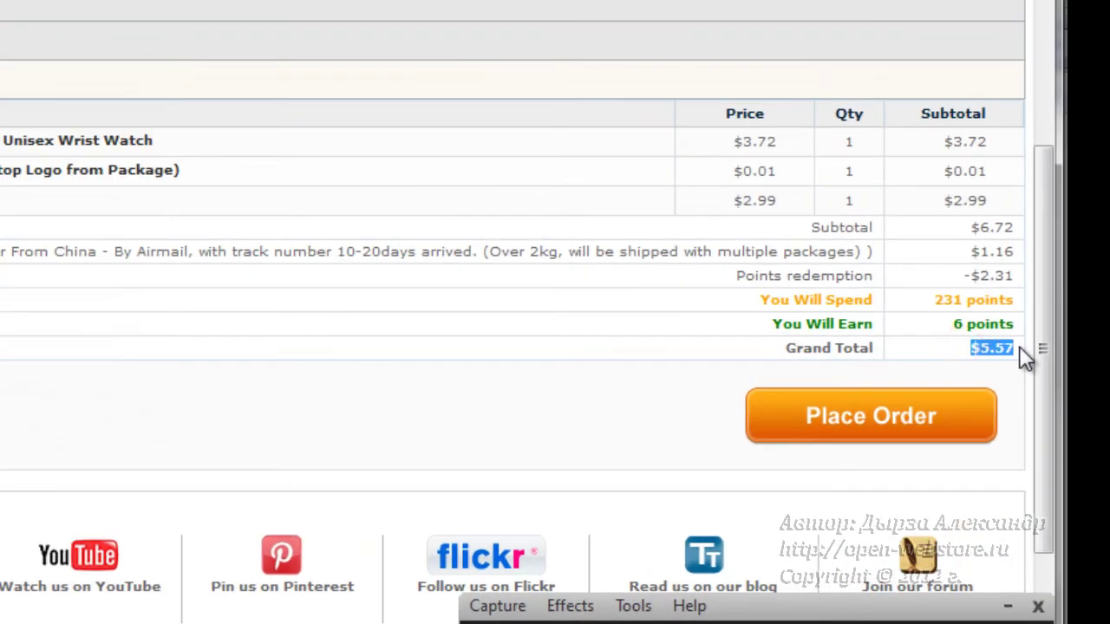
pyautogui.hotkey('ctrl', 'shift', 'd')
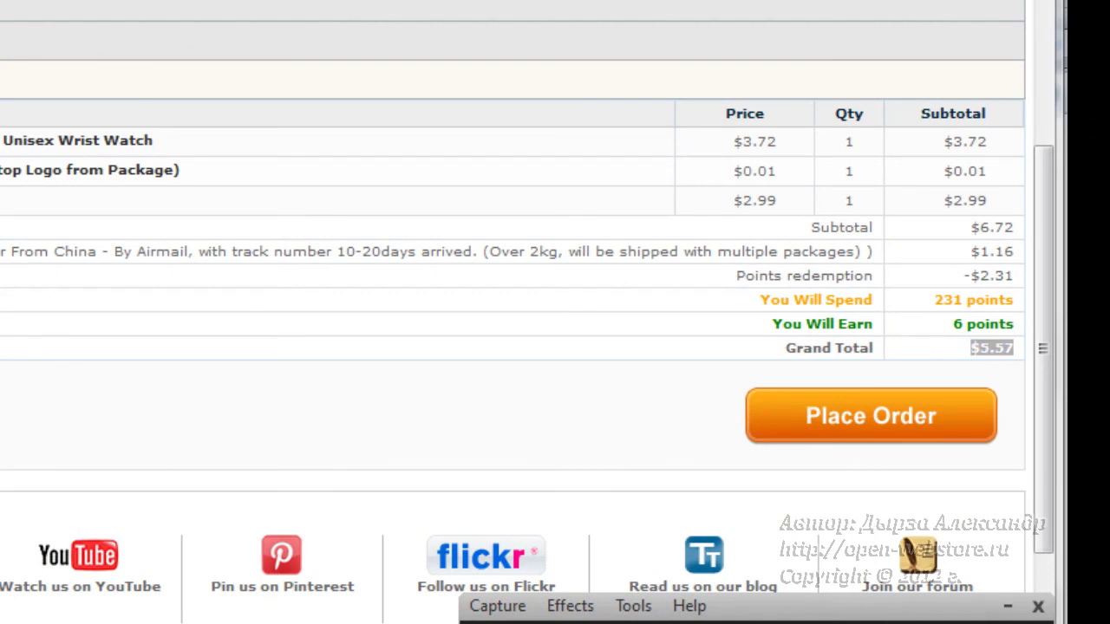
pyautogui.moveTo(945, 323); pyautogui.dragTo(1029, 374)
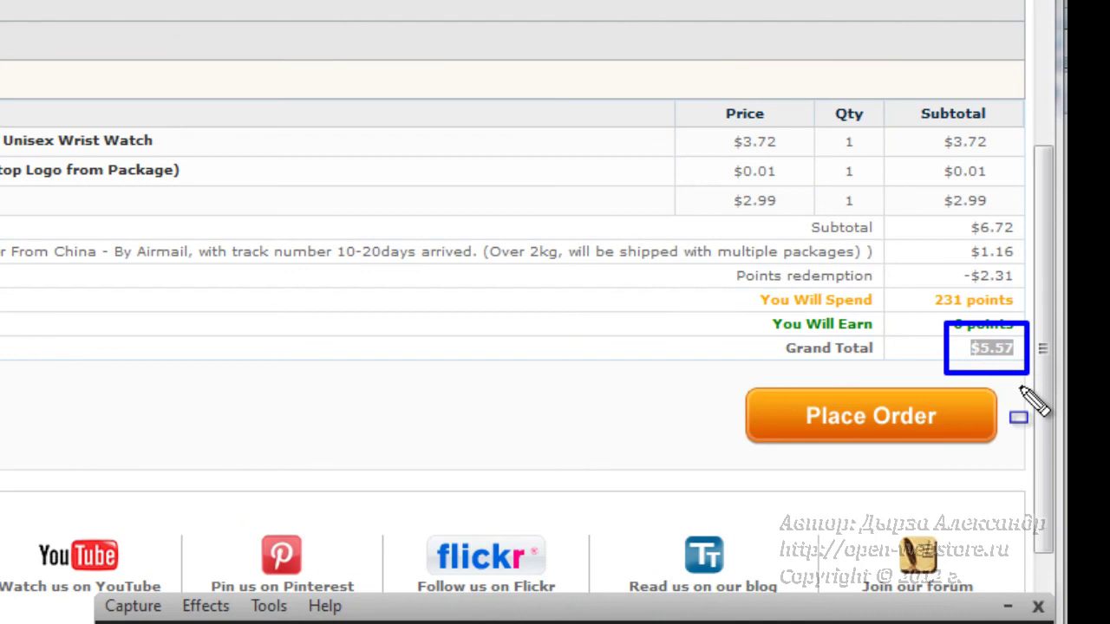
pyautogui.hotkey('ctrl', 'shift', 'd')
pyautogui.click(897, 430)
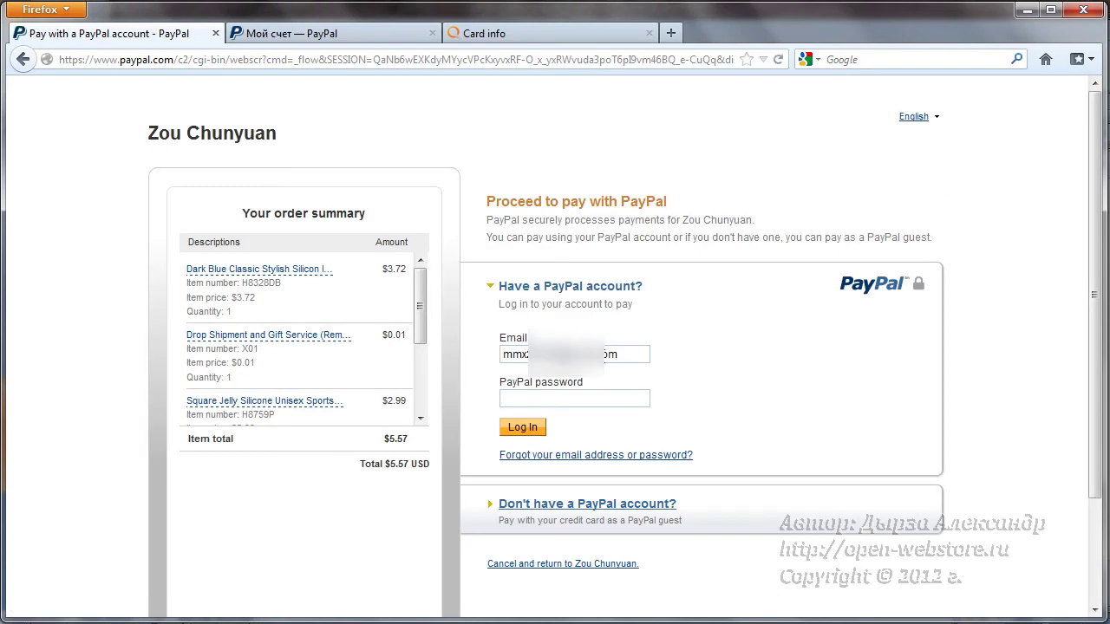
# - Replace the old email with the PayPal account email, enter the password, and log in
pyautogui.click(625, 357)
pyautogui.moveTo(422, 288); pyautogui.dragTo(420, 276)
pyautogui.click(636, 353)
pyautogui.moveTo(496, 353); pyautogui.dragTo(463, 359)
pyautogui.press('Delete')
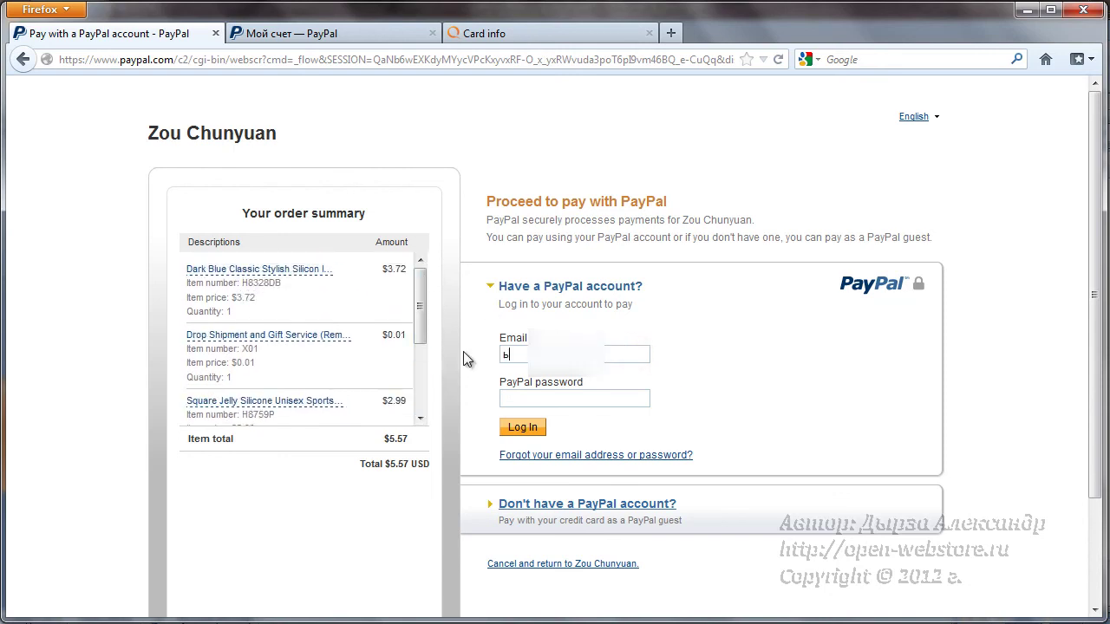
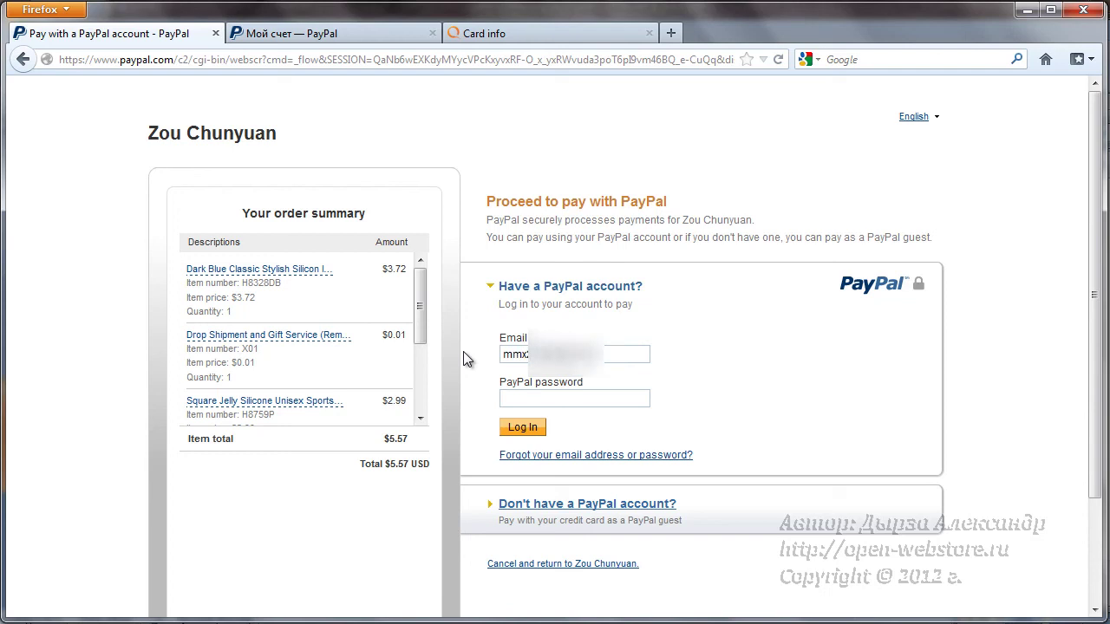
pyautogui.click(542, 396)
pyautogui.write('••••••••••')
pyautogui.click(520, 428)
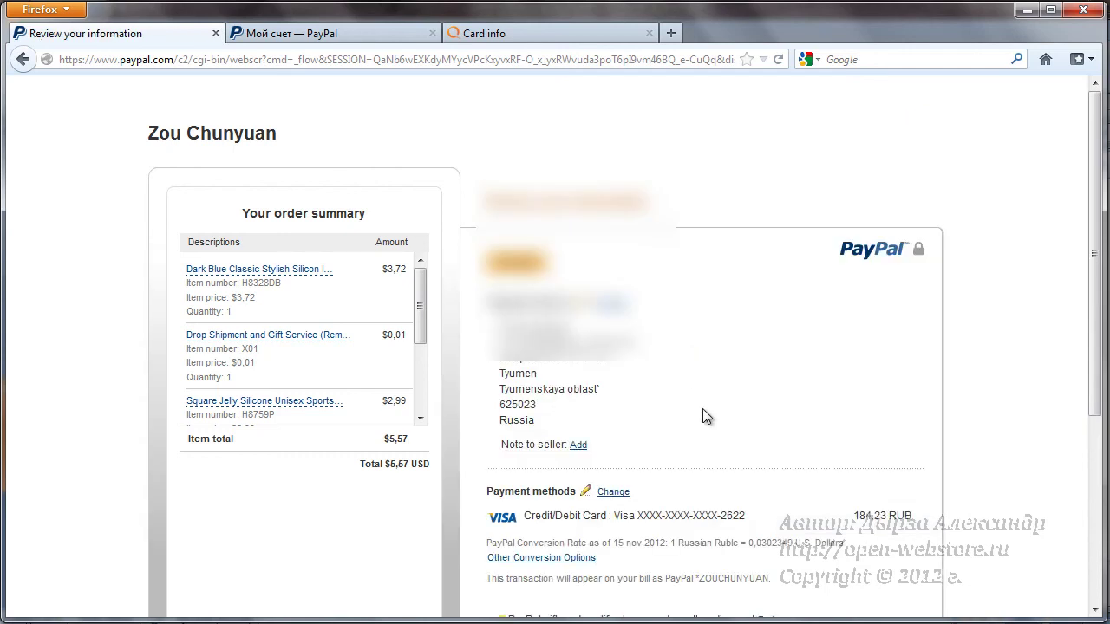
# - Review the Visa card payment of 184,23 RUB, then open the Change option for Payment methods
pyautogui.scroll(-3, 703, 367)
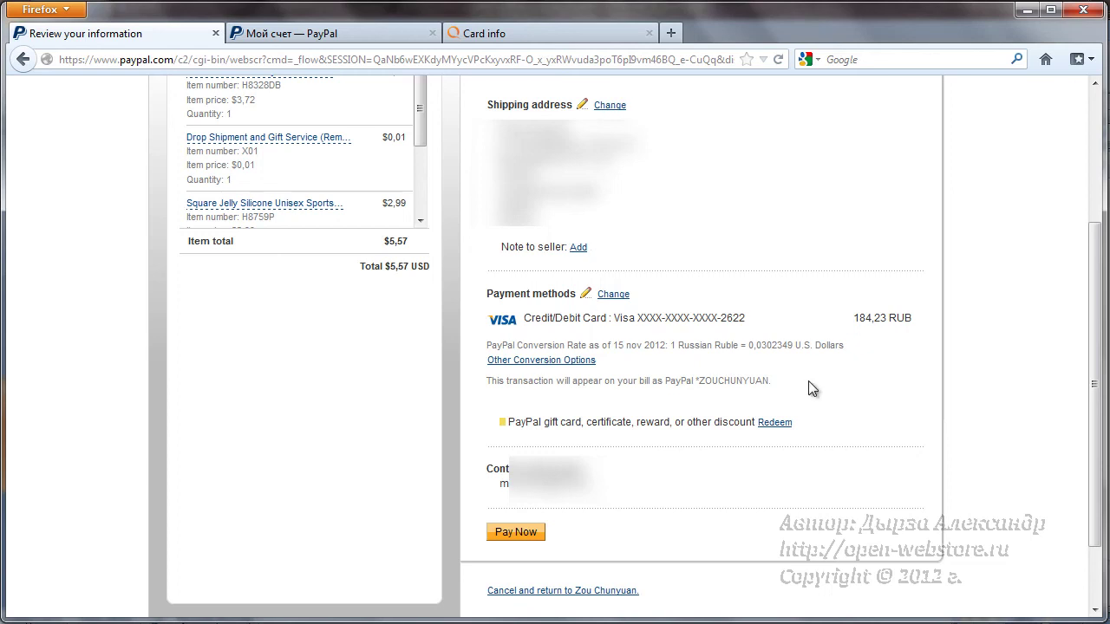
pyautogui.click(846, 564)
pyautogui.moveTo(476, 276)
pyautogui.mouseDown()
pyautogui.moveTo(744, 303)
pyautogui.moveTo(898, 343)
pyautogui.moveTo(941, 405)
pyautogui.mouseUp()
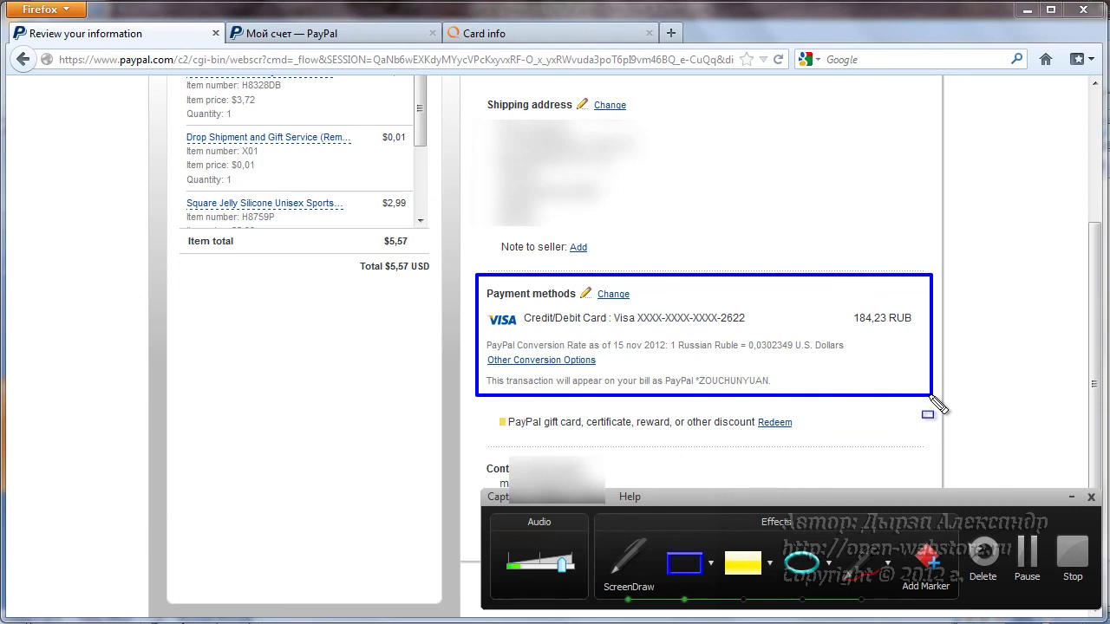
pyautogui.press('Escape')
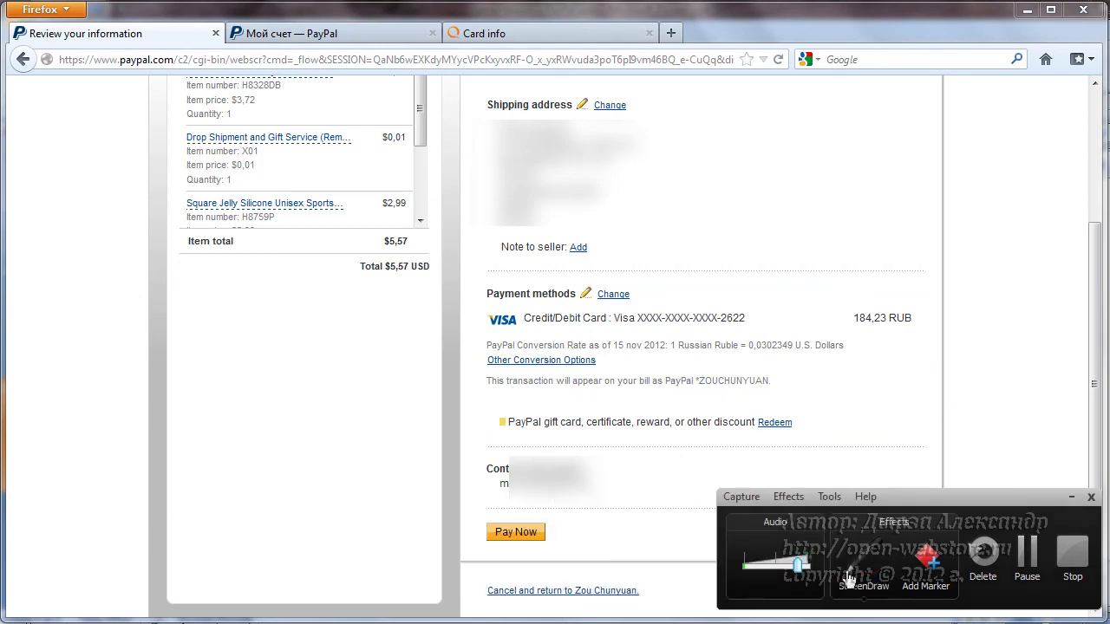
pyautogui.click(853, 574)
pyautogui.moveTo(839, 302); pyautogui.dragTo(931, 333)
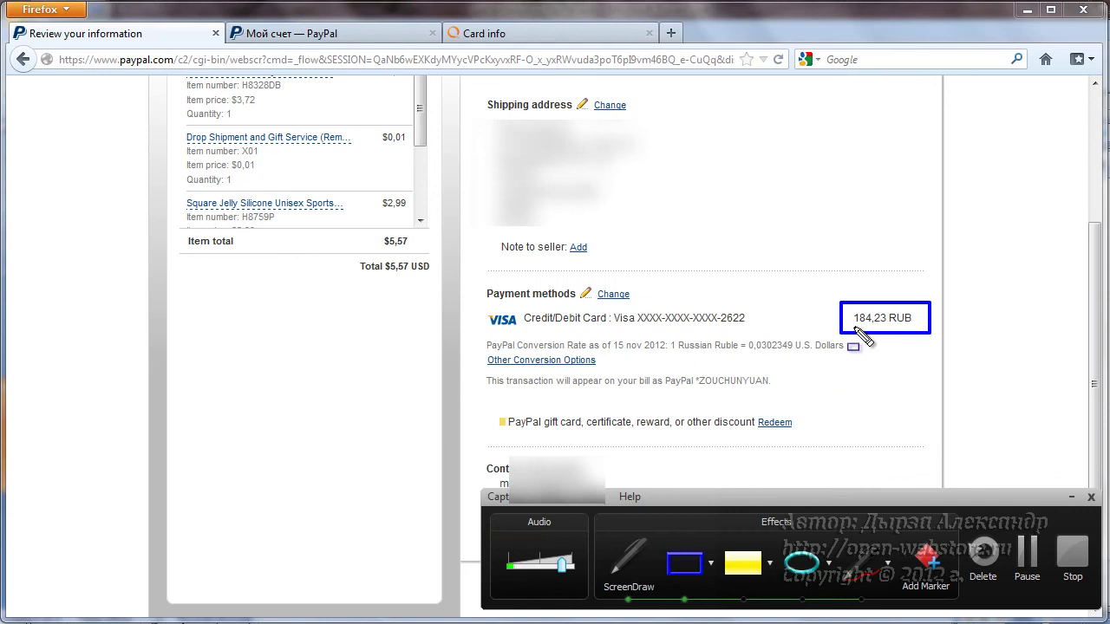
pyautogui.moveTo(845, 326); pyautogui.dragTo(921, 327)
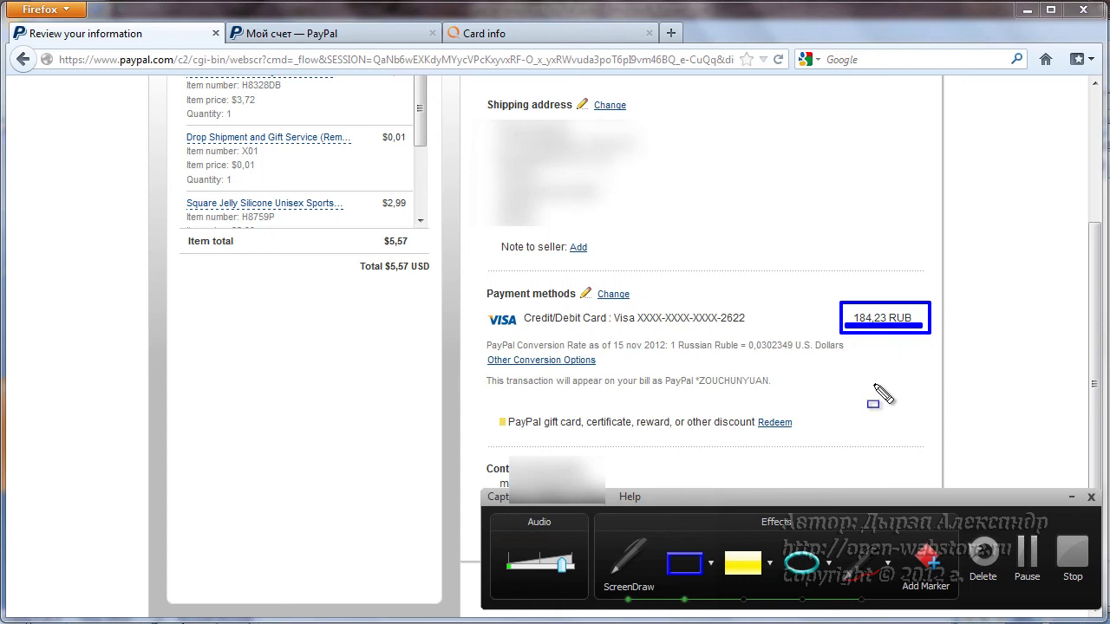
pyautogui.press('Escape')
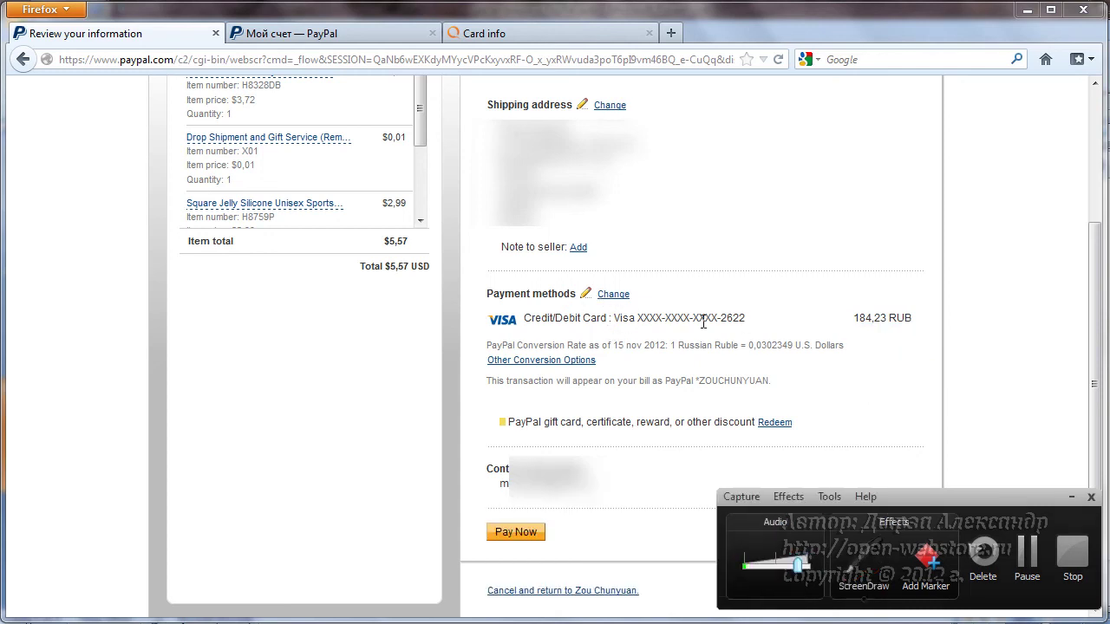
pyautogui.moveTo(642, 318); pyautogui.dragTo(744, 319)
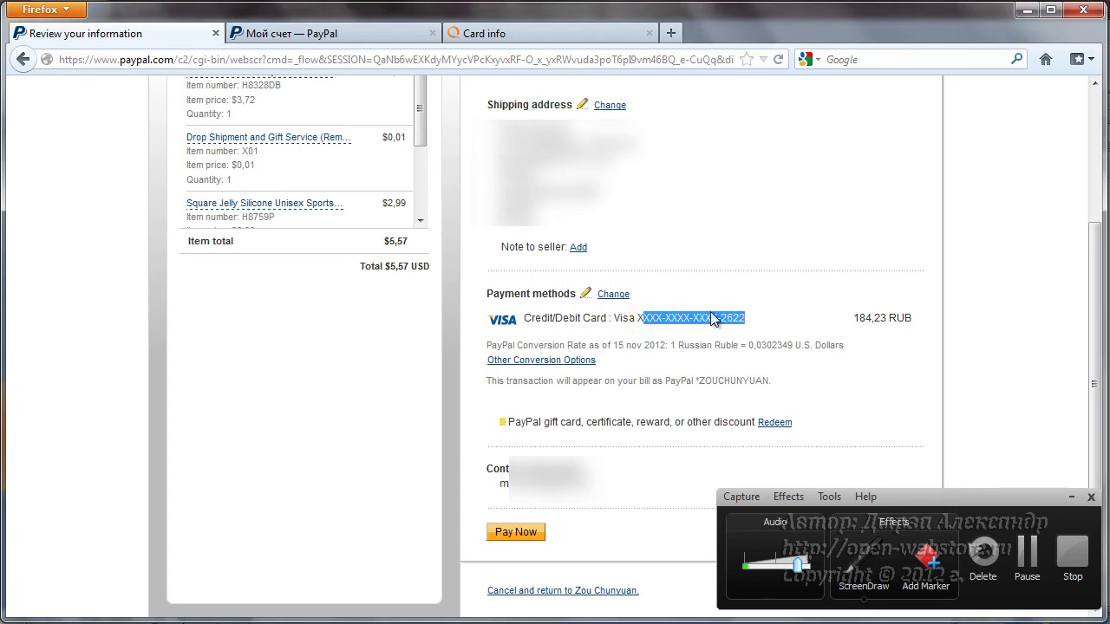
pyautogui.click(613, 294)
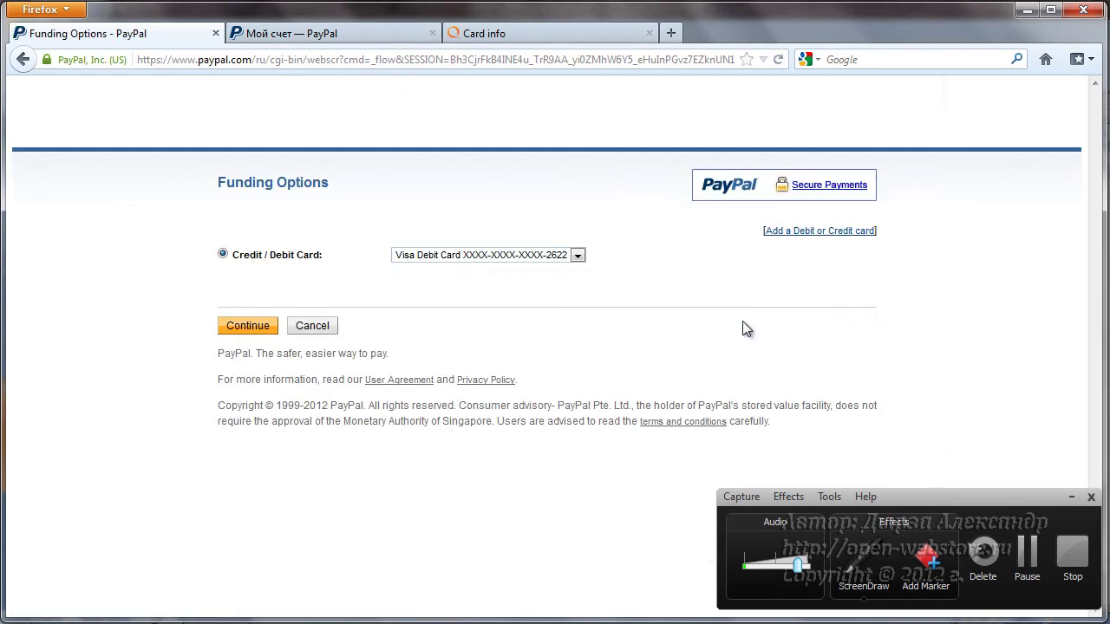
# - Keep the saved Visa debit card ending 2622 as the funding source and continue
pyautogui.click(577, 255)
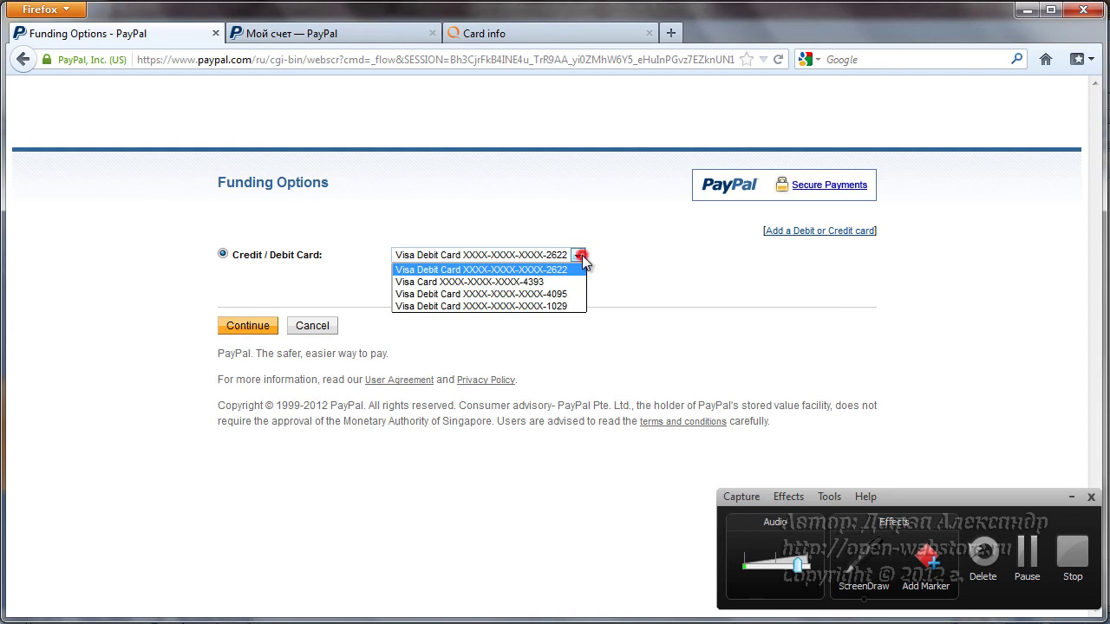
pyautogui.click(582, 255)
pyautogui.click(244, 330)
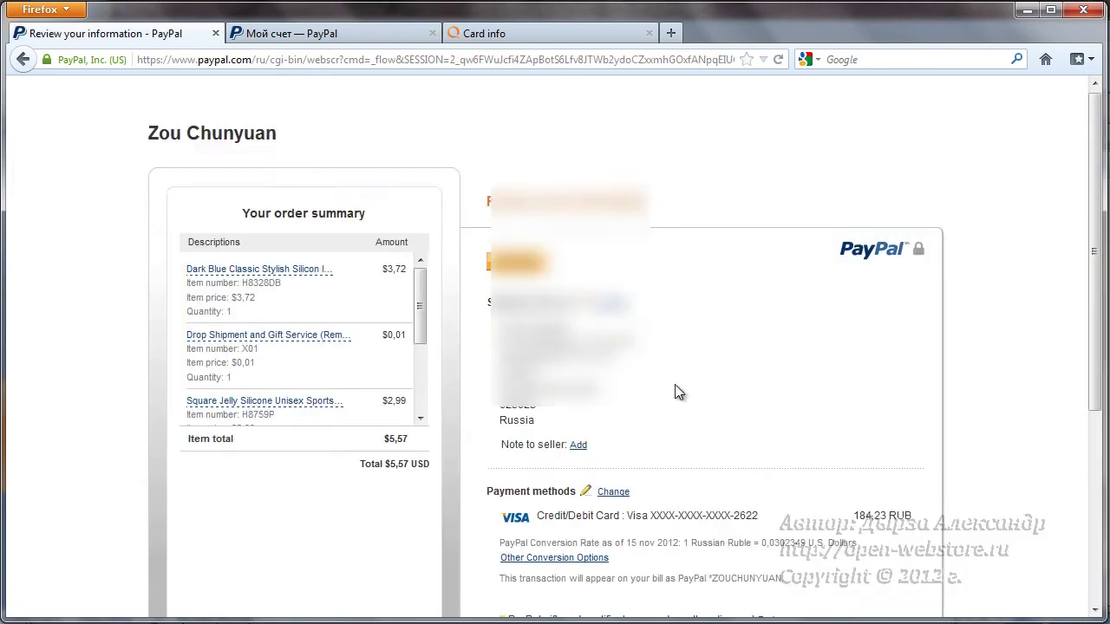
# - Check the card's last digits on the review page and pay the $5.57 order
pyautogui.scroll(-5, 674, 386)
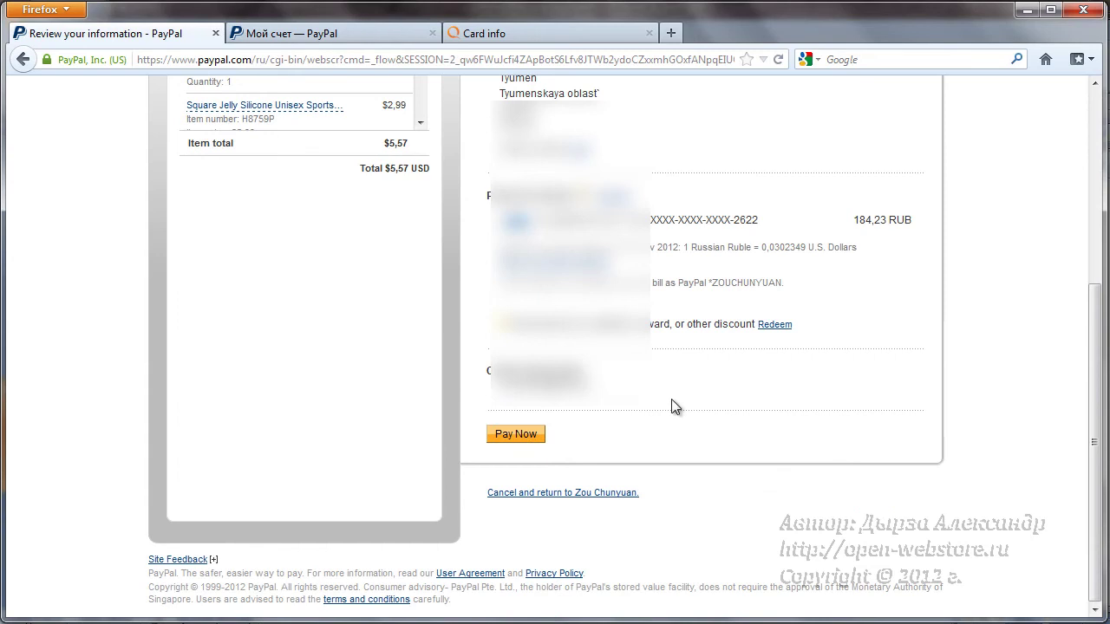
pyautogui.scroll(3, 679, 394)
pyautogui.scroll(-3, 738, 451)
pyautogui.moveTo(733, 221); pyautogui.dragTo(765, 227)
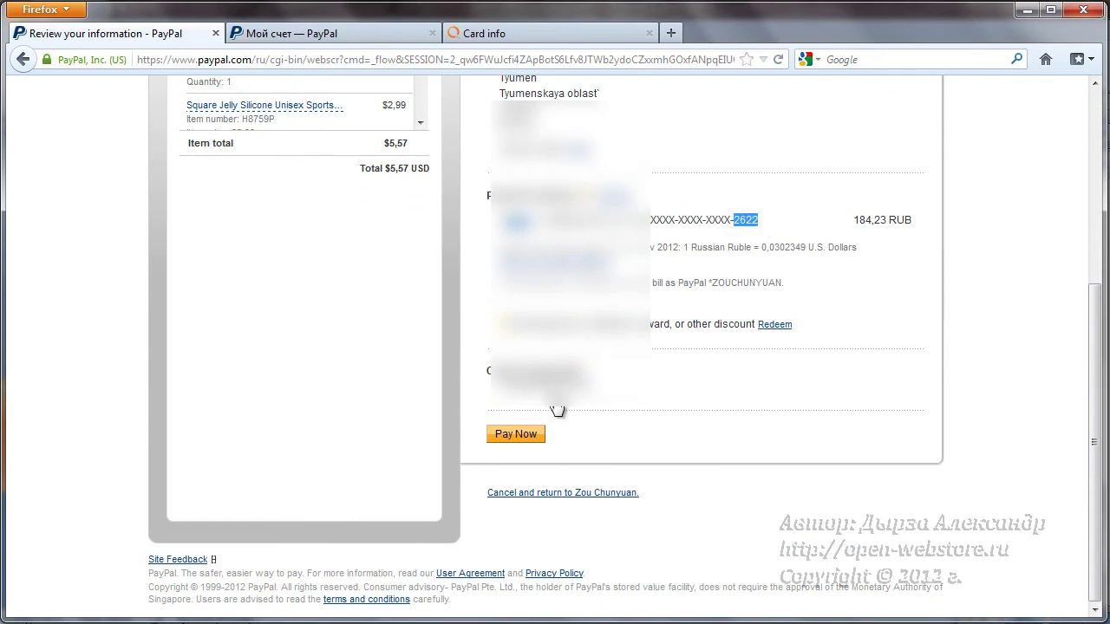
pyautogui.click(515, 436)
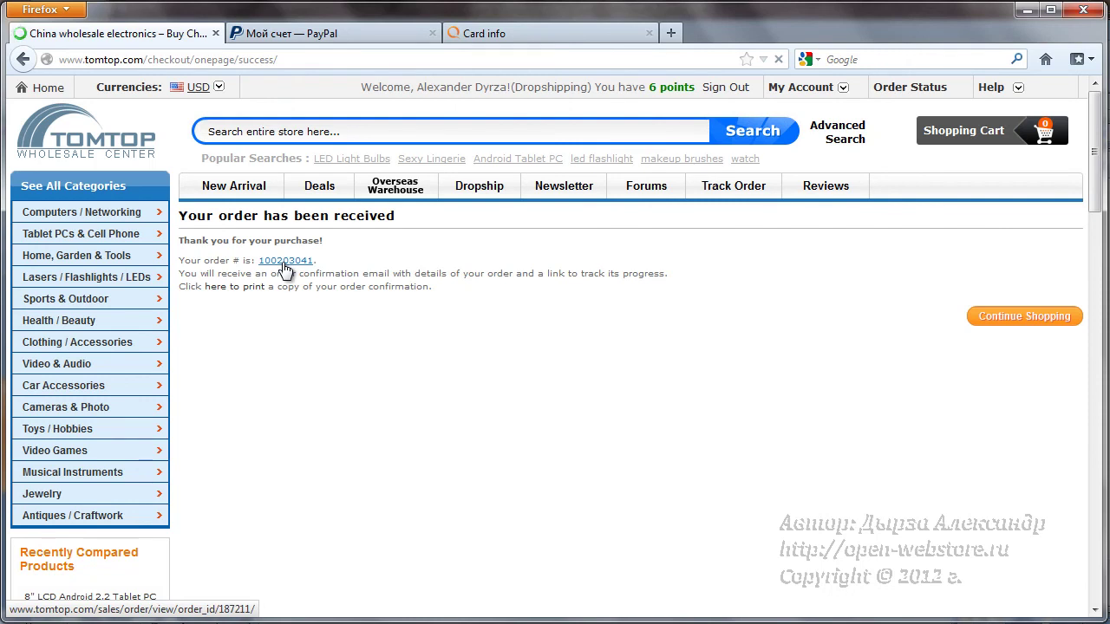
# - Open the new order's details to view the three items, $1.16 shipping and $5.57 PayPal payment
pyautogui.click(285, 262)
pyautogui.scroll(-6, 474, 439)
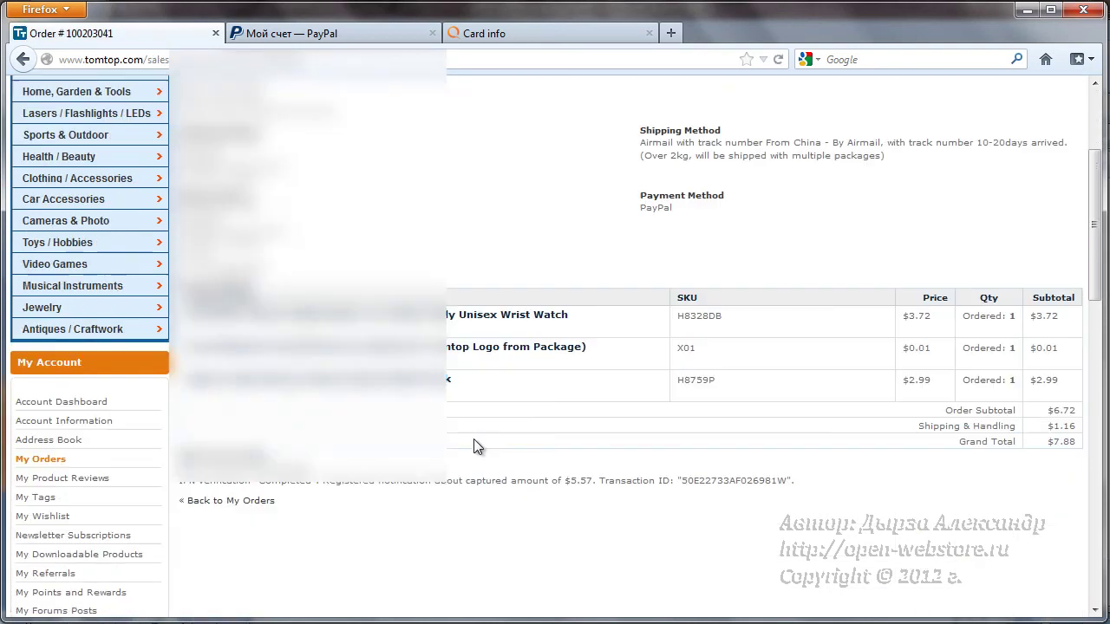
pyautogui.scroll(4, 473, 439)
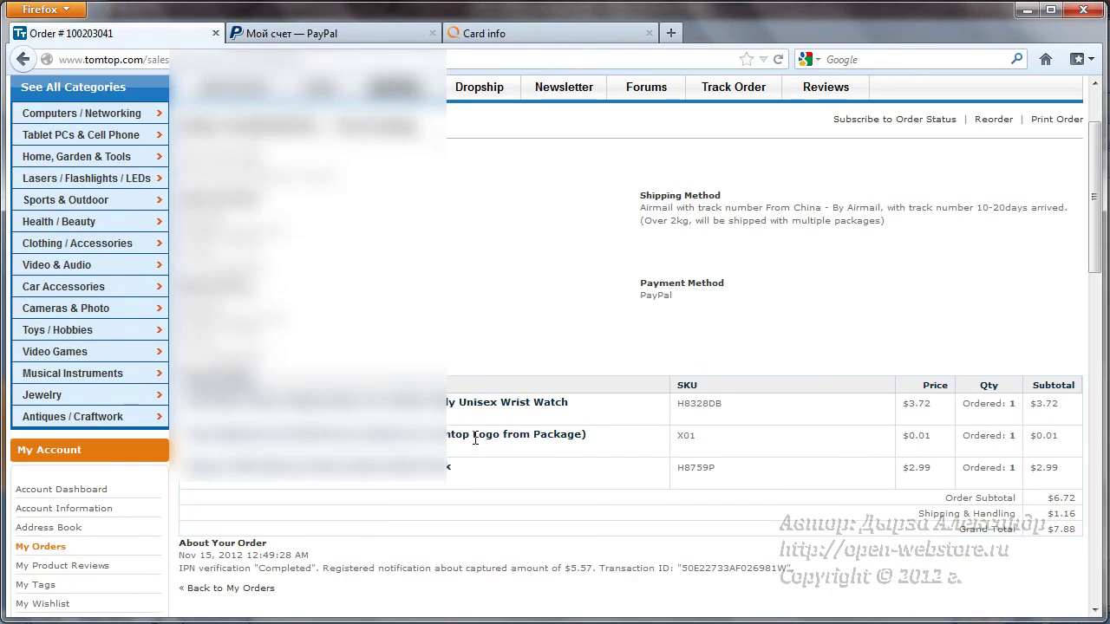